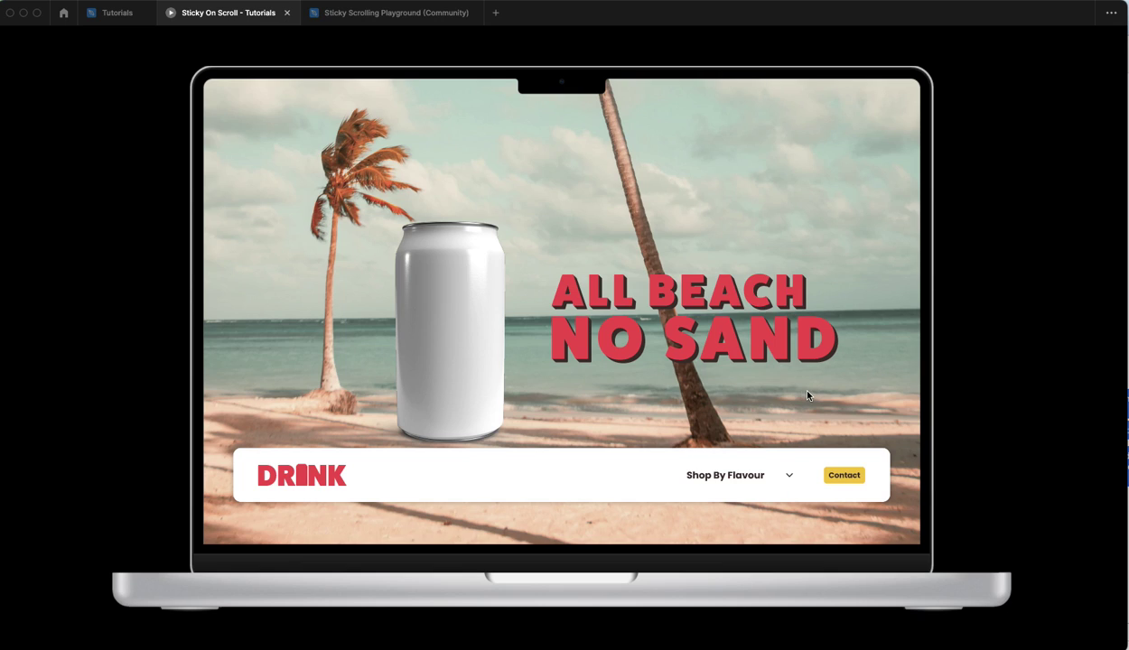
# - Scroll up and down through the finished prototype to see the header and filters stay pinned
pyautogui.scroll(-6, 836, 395)
pyautogui.scroll(3, 846, 397)
pyautogui.scroll(-6, 847, 398)
pyautogui.scroll(-6, 759, 383)
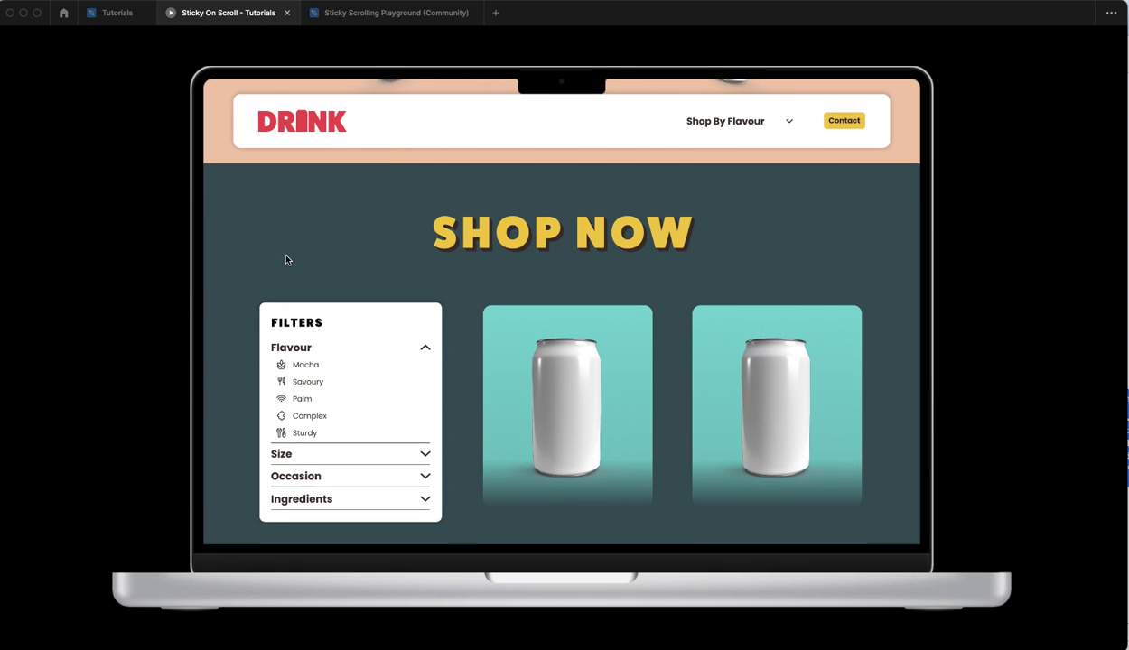
pyautogui.scroll(-5, 233, 313)
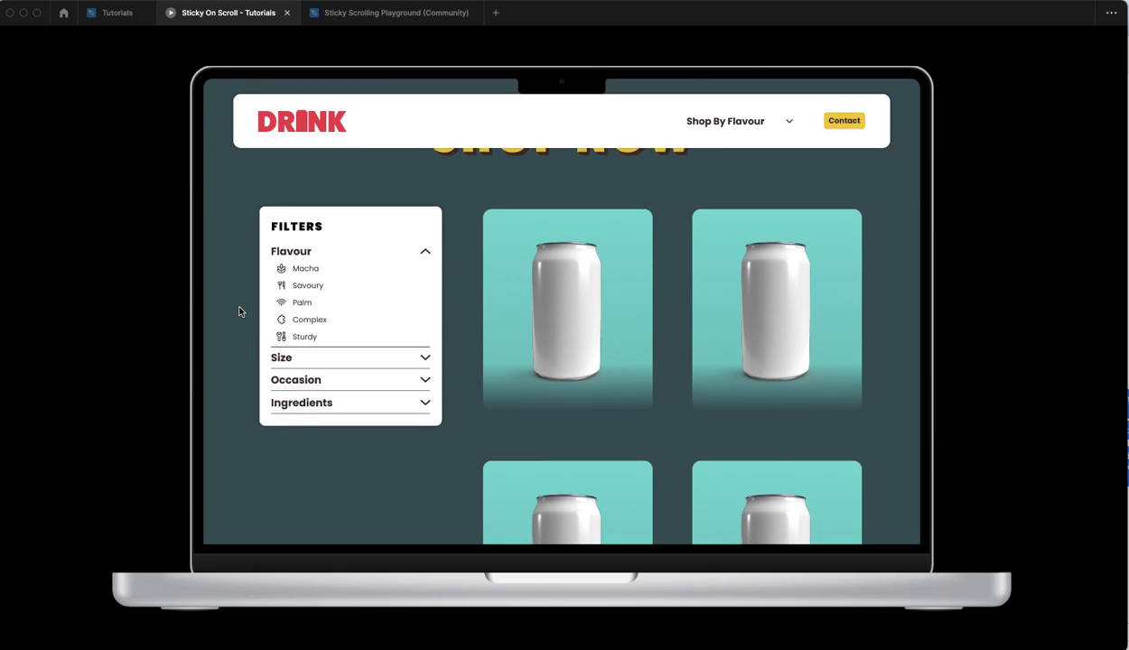
pyautogui.scroll(-2, 239, 312)
pyautogui.scroll(2, 239, 311)
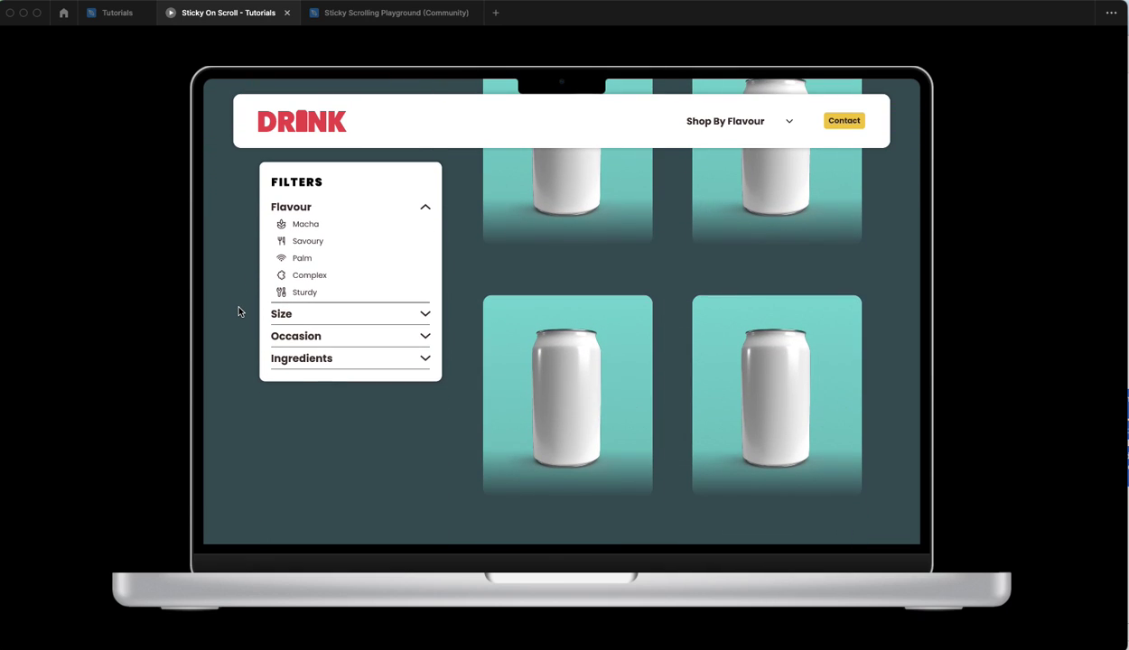
pyautogui.scroll(1, 240, 312)
pyautogui.scroll(3, 239, 312)
pyautogui.scroll(-3, 239, 312)
pyautogui.scroll(1, 239, 311)
pyautogui.scroll(-1, 239, 312)
pyautogui.scroll(4, 239, 311)
pyautogui.scroll(-3, 239, 311)
pyautogui.scroll(7, 240, 312)
# - Back in the editor, hide the Demo group and close the prototype presentation
pyautogui.click(116, 14)
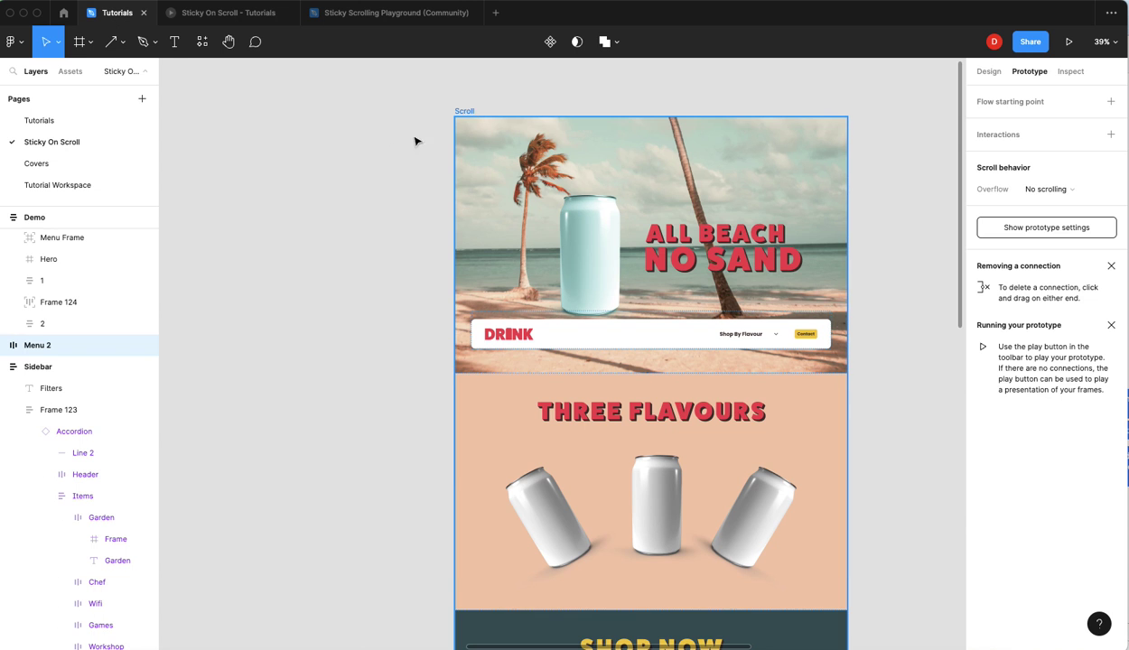
pyautogui.click(145, 218)
pyautogui.click(285, 13)
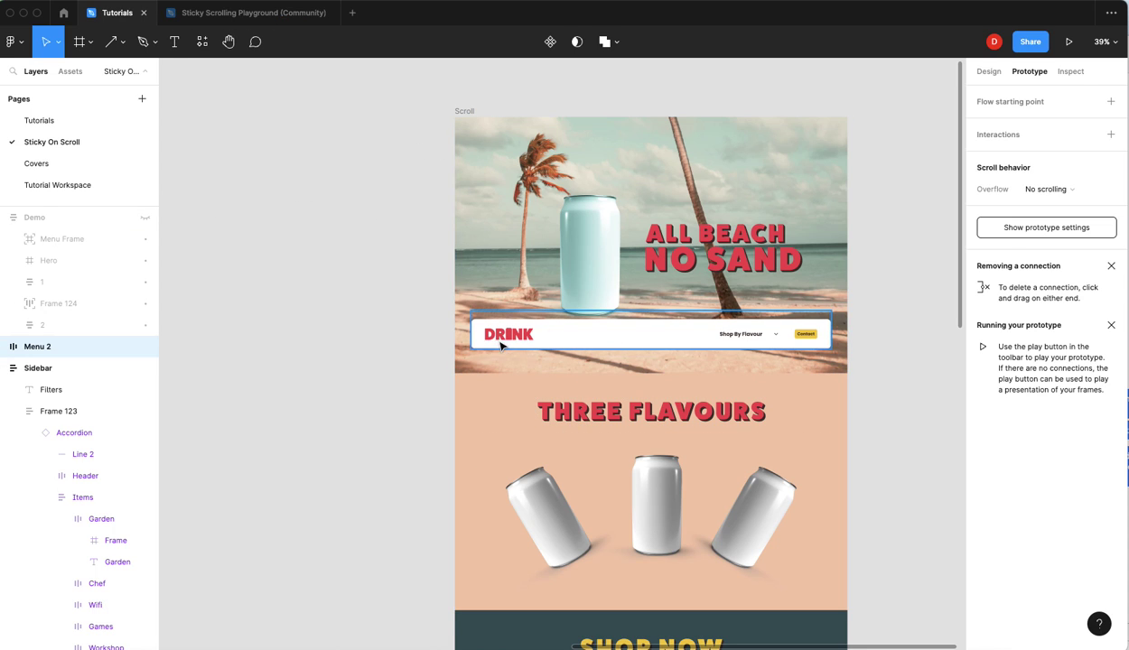
# - Drag the Sidebar filters frame into the Scroll frame just above Shop Now
pyautogui.scroll(-10, 504, 346)
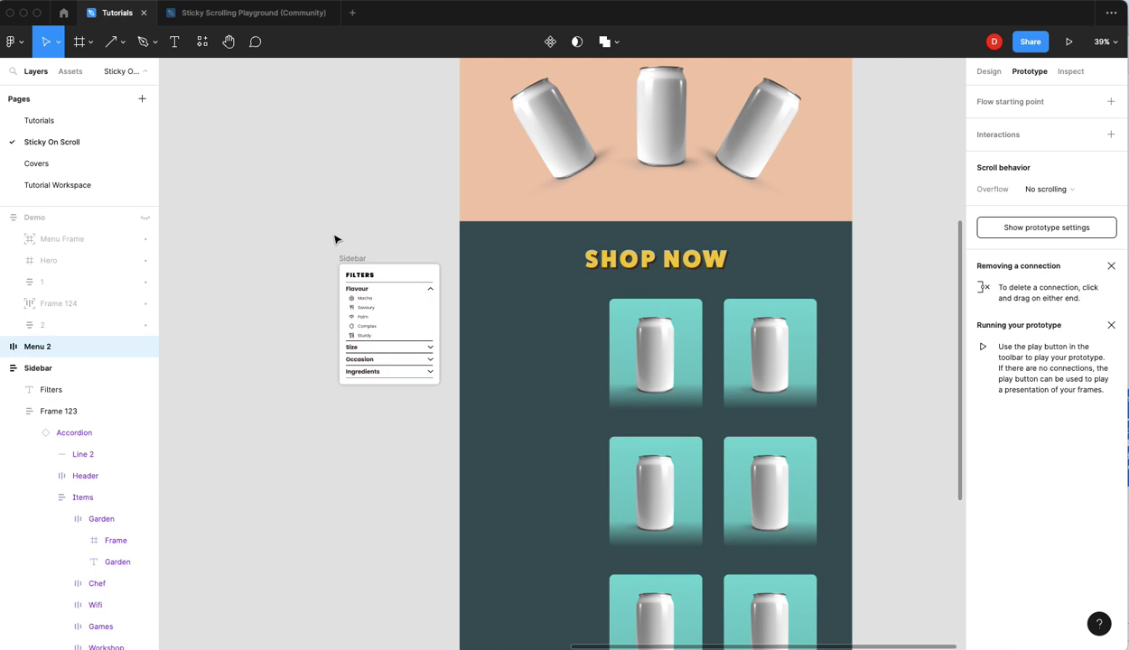
pyautogui.click(357, 260)
pyautogui.moveTo(359, 260); pyautogui.dragTo(552, 221)
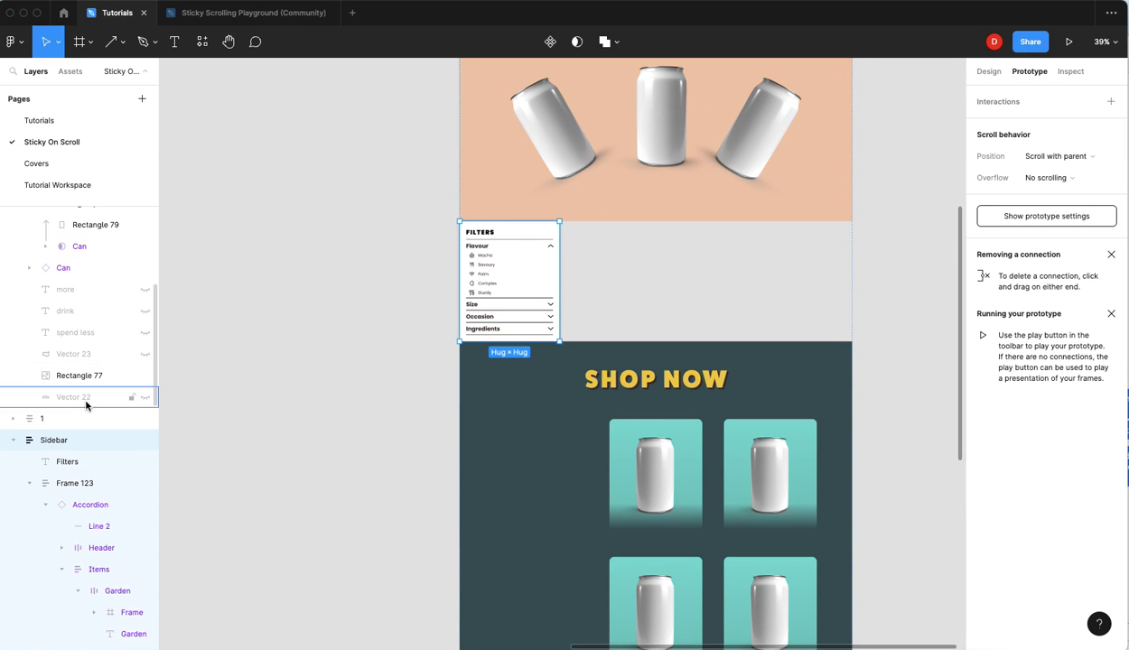
# - Collapse the Sidebar, expanded section and Hero layer rows in the Layers panel
pyautogui.scroll(-2, 55, 393)
pyautogui.click(10, 365)
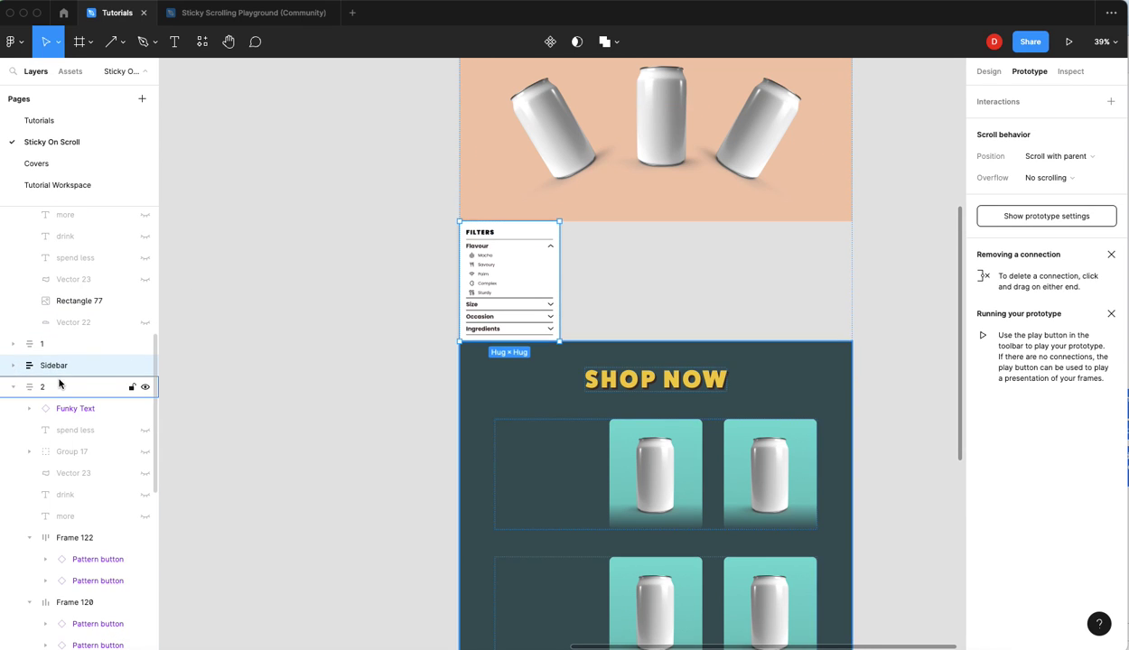
pyautogui.scroll(-2, 36, 362)
pyautogui.click(14, 345)
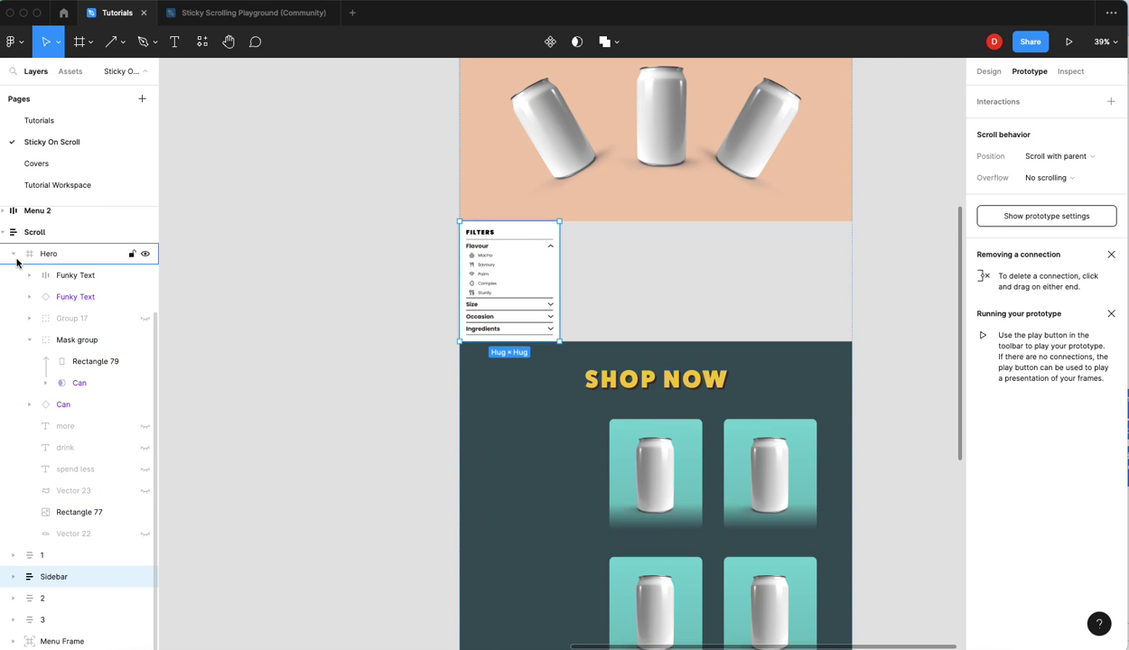
pyautogui.click(14, 254)
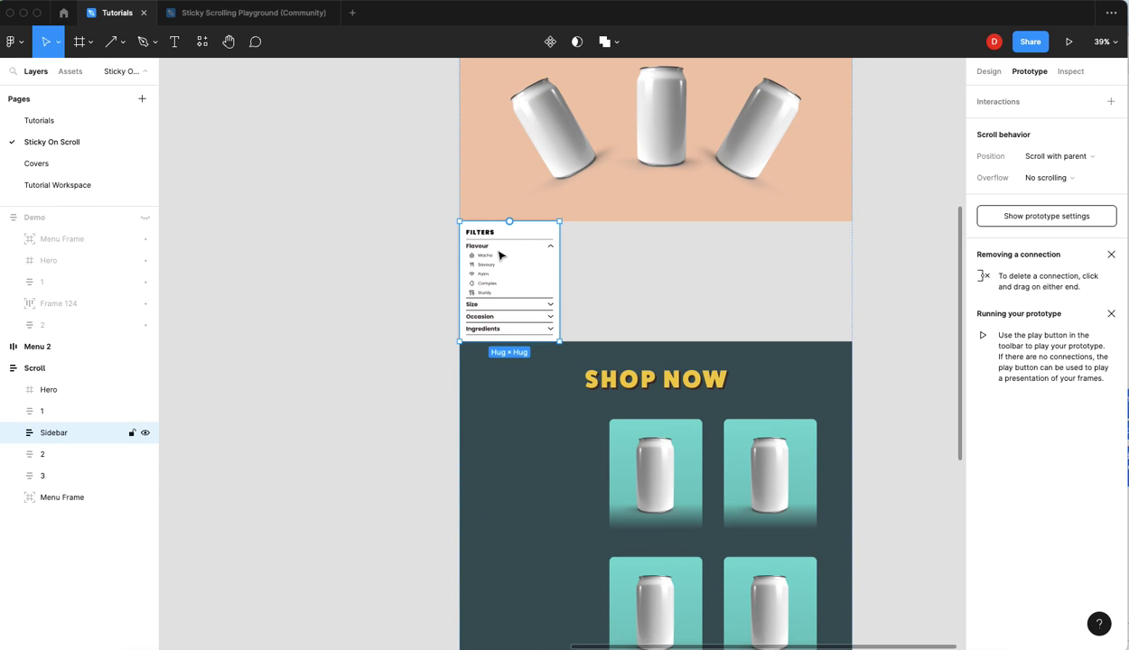
# - Give the Sidebar absolute position and nudge it to X 110, Y 2197 beside the product grid
pyautogui.click(988, 71)
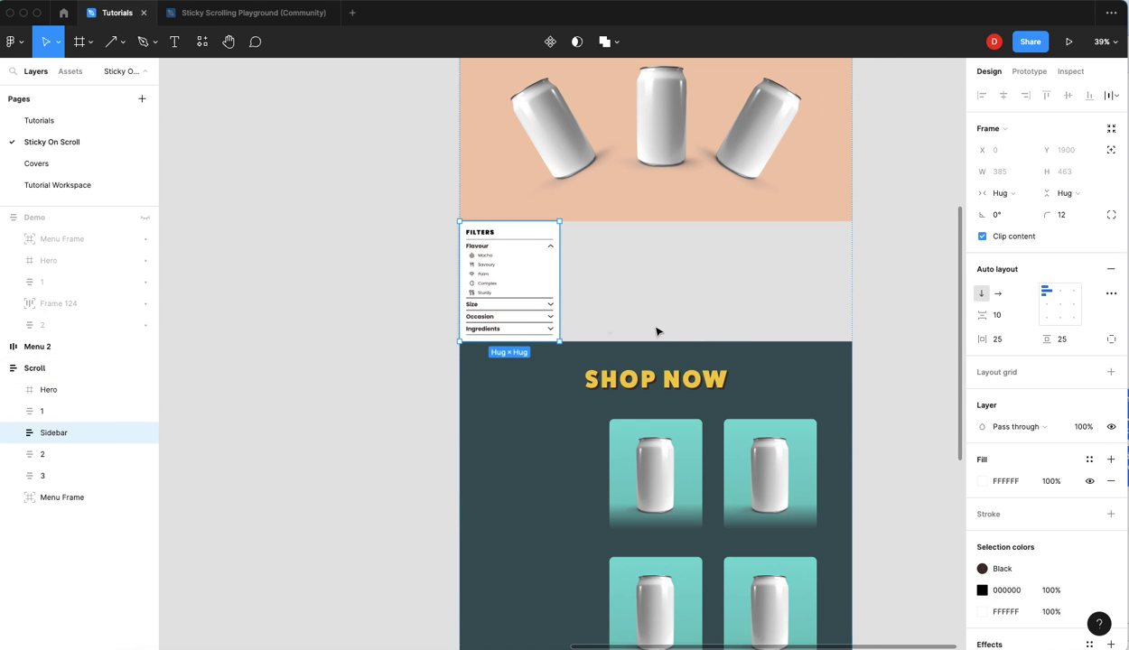
pyautogui.click(1112, 151)
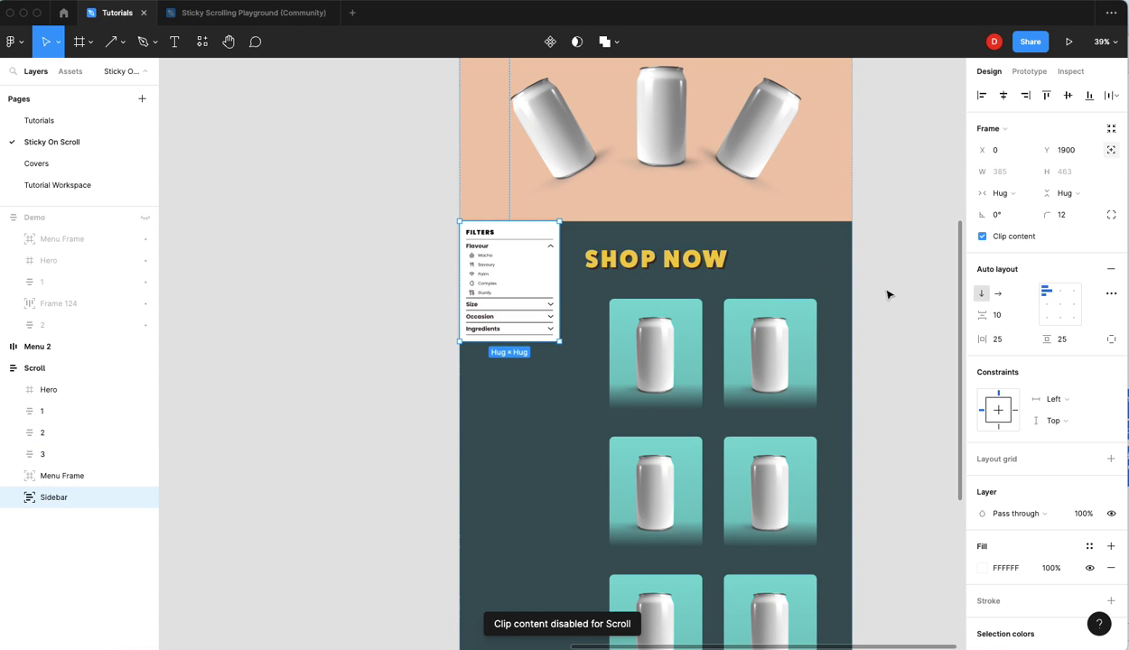
pyautogui.hotkey('shift', 'Down')
pyautogui.hotkey('shift', 'Down')
pyautogui.hotkey('shift', 'Down')
pyautogui.hotkey('shift', 'Down')
pyautogui.hotkey('shift', 'Down')
pyautogui.hotkey('shift', 'Down')
pyautogui.hotkey('shift', 'Down')
pyautogui.hotkey('shift', 'Down')
pyautogui.hotkey('shift', 'Down')
pyautogui.hotkey('shift', 'Down')
pyautogui.hotkey('shift', 'Down')
pyautogui.hotkey('shift', 'Down')
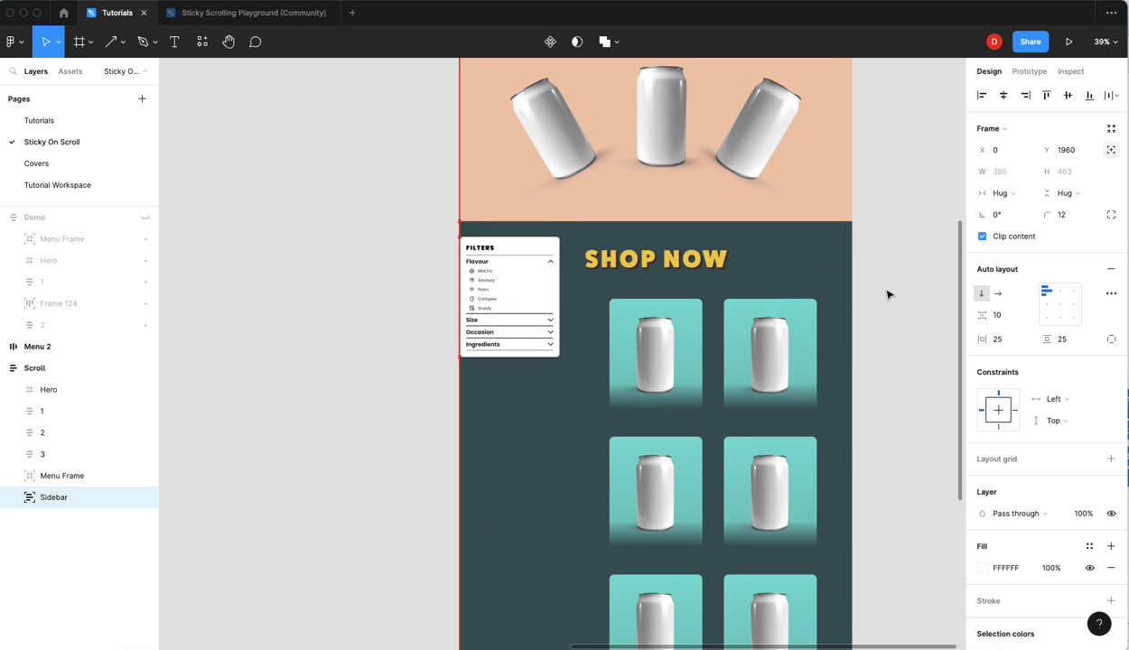
pyautogui.hotkey('shift', 'Down')
pyautogui.hotkey('shift', 'Down')
pyautogui.hotkey('shift', 'Down')
pyautogui.hotkey('shift', 'Down')
pyautogui.hotkey('shift', 'Down')
pyautogui.hotkey('shift', 'Down')
pyautogui.hotkey('shift', 'Down')
pyautogui.hotkey('shift', 'Down')
pyautogui.hotkey('shift', 'Down')
pyautogui.hotkey('shift', 'Down')
pyautogui.hotkey('shift', 'Down')
pyautogui.hotkey('shift', 'Down')
pyautogui.hotkey('shift', 'Down')
pyautogui.hotkey('shift', 'Down')
pyautogui.hotkey('shift', 'Down')
pyautogui.hotkey('shift', 'Down')
pyautogui.hotkey('shift', 'Down')
pyautogui.hotkey('shift', 'Down')
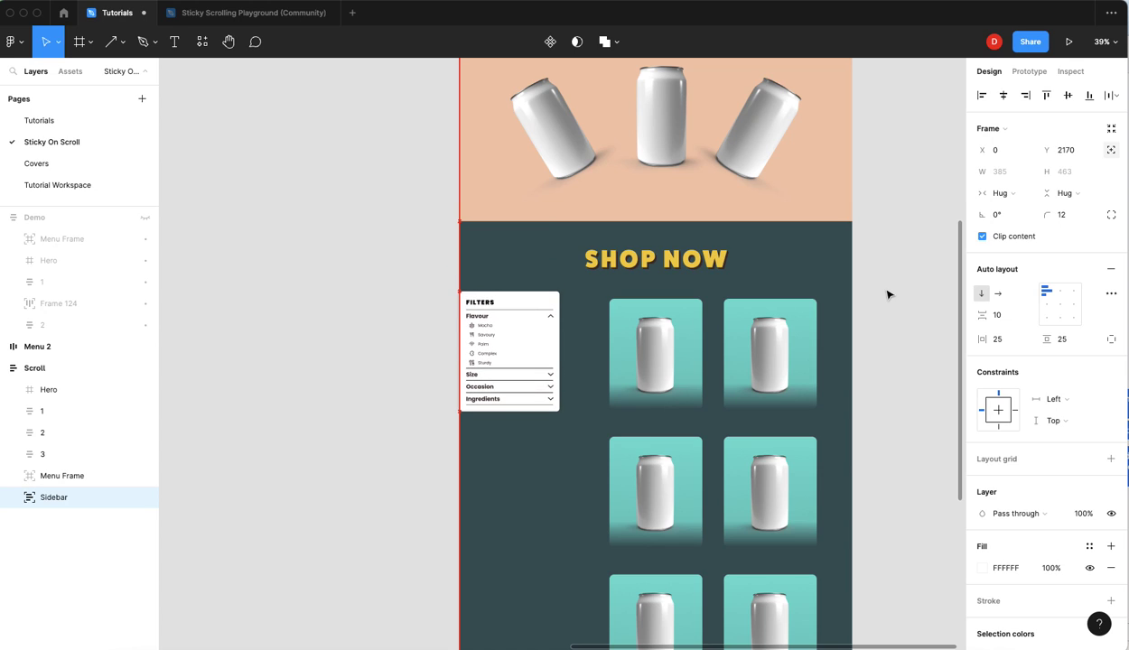
pyautogui.hotkey('shift', 'Right')
pyautogui.hotkey('shift', 'Right')
pyautogui.hotkey('shift', 'Right')
pyautogui.hotkey('shift', 'Right')
pyautogui.hotkey('shift', 'Right')
pyautogui.hotkey('shift', 'Right')
pyautogui.hotkey('shift', 'Right')
pyautogui.hotkey('shift', 'Right')
pyautogui.hotkey('shift', 'Right')
pyautogui.hotkey('shift', 'Right')
pyautogui.hotkey('shift', 'Right')
pyautogui.hotkey('shift', 'Right')
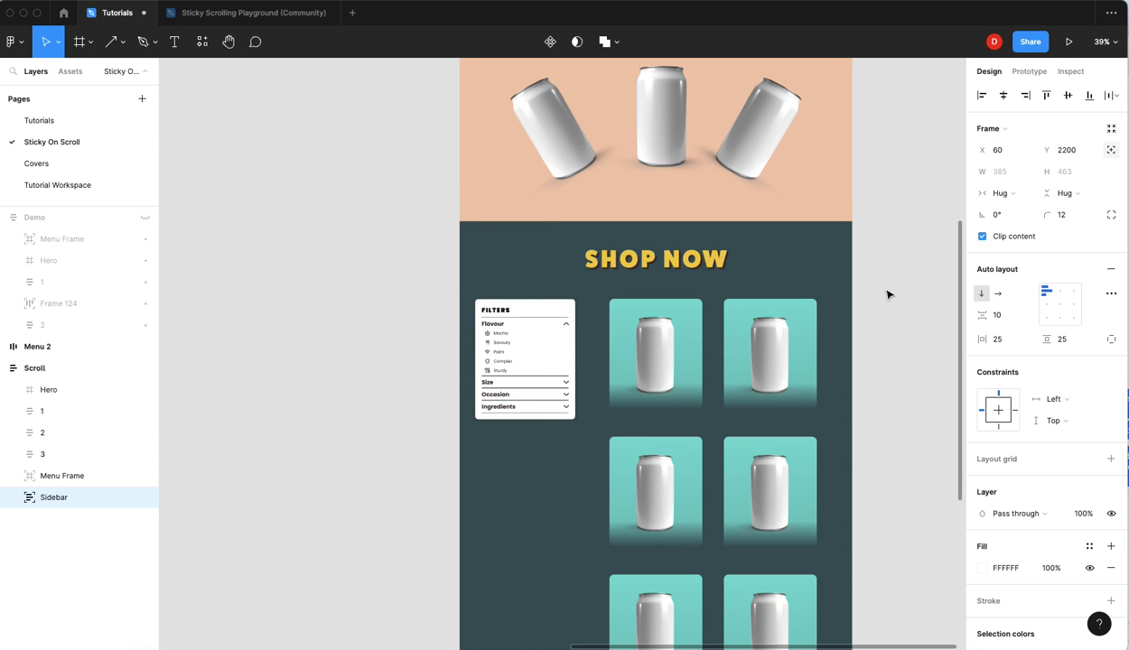
pyautogui.hotkey('shift', 'Up')
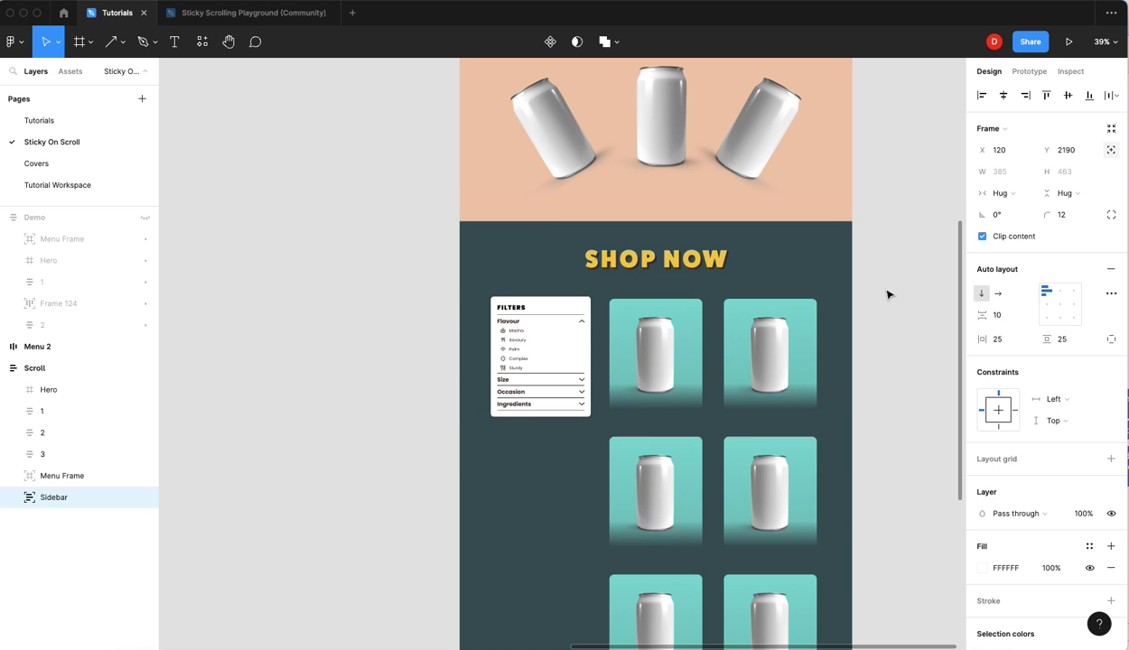
pyautogui.hotkey('shift', 'Left')
pyautogui.press('Down')
pyautogui.press('Down')
pyautogui.press('Down')
pyautogui.press('Down')
pyautogui.press('Down')
pyautogui.press('Down')
pyautogui.press('Down')
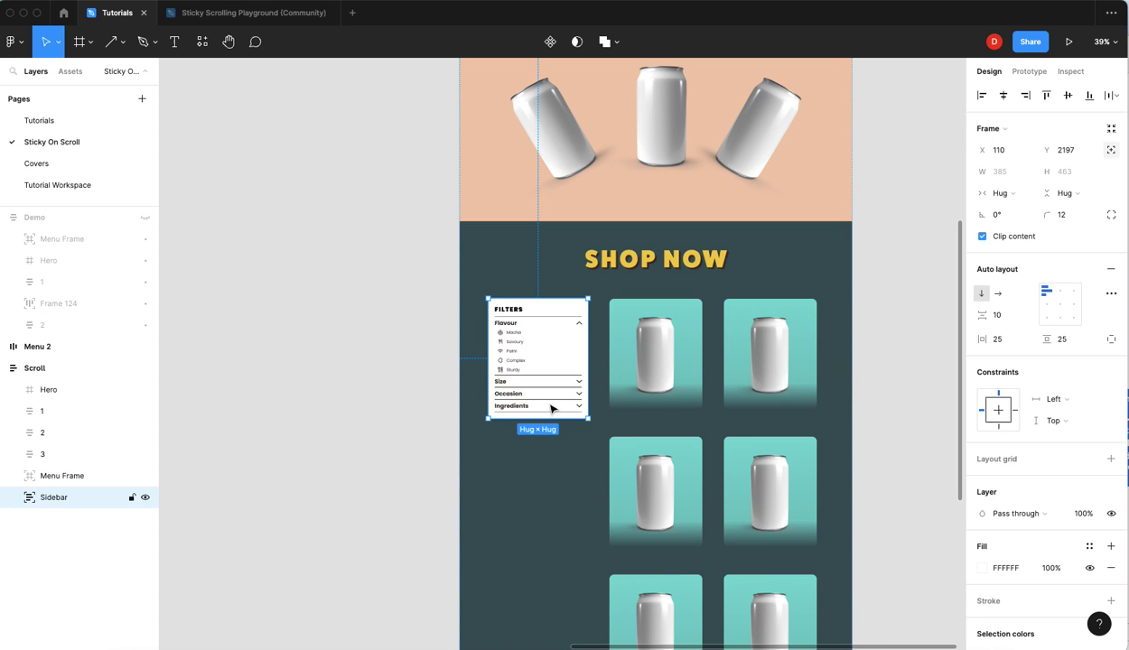
# - Set the Sidebar's prototype scroll position to Sticky
pyautogui.click(1029, 72)
pyautogui.click(1040, 159)
pyautogui.click(1046, 193)
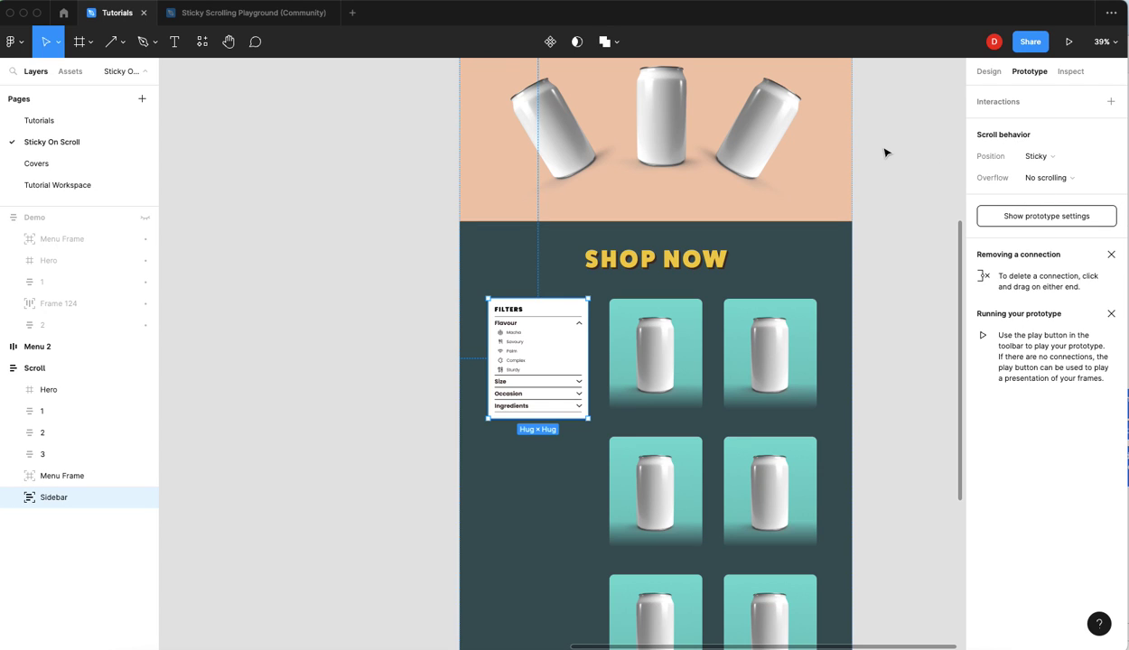
pyautogui.scroll(10, 885, 154)
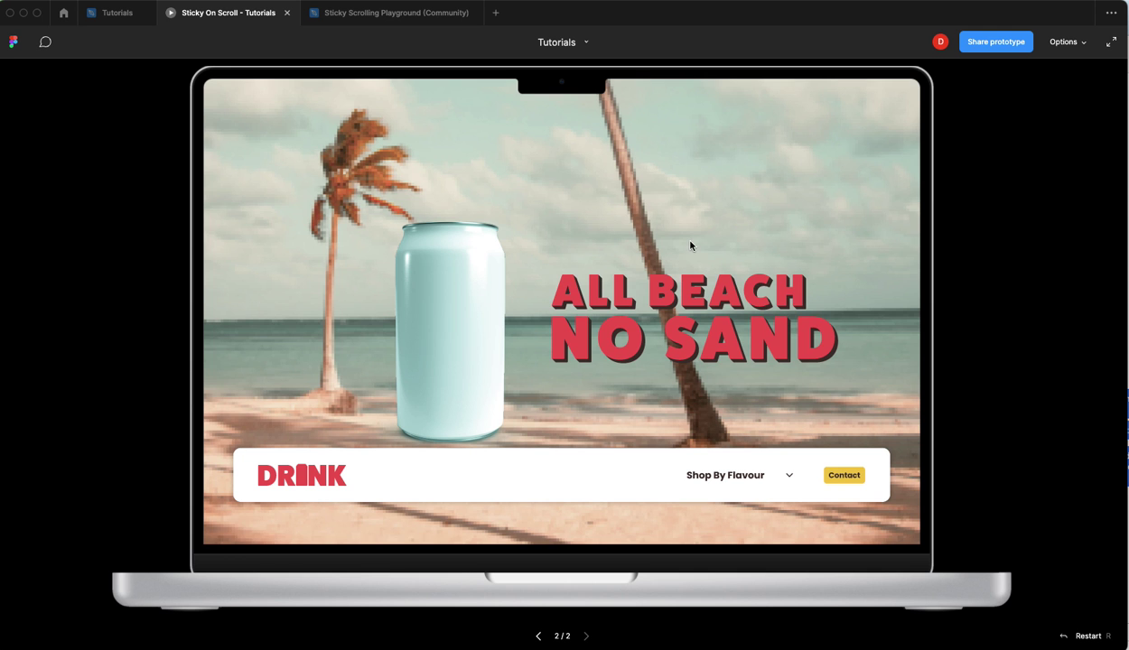
# - Scroll the preview past the product grid and ON SALE to watch the filters stay pinned over the header
pyautogui.scroll(-15, 558, 295)
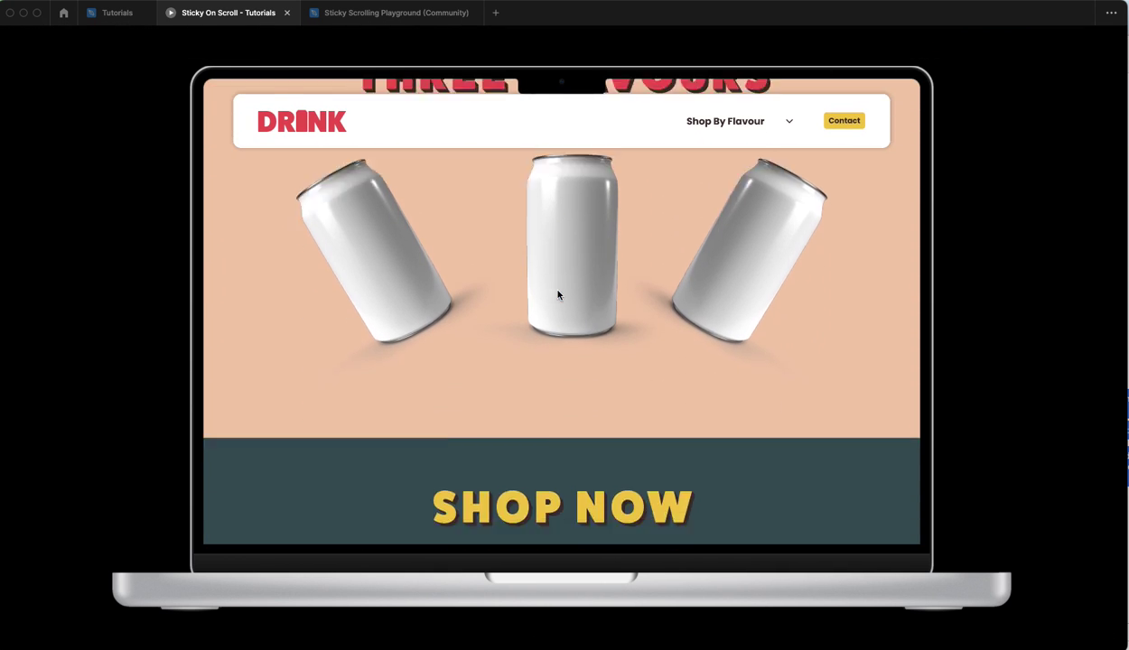
pyautogui.scroll(-10, 558, 295)
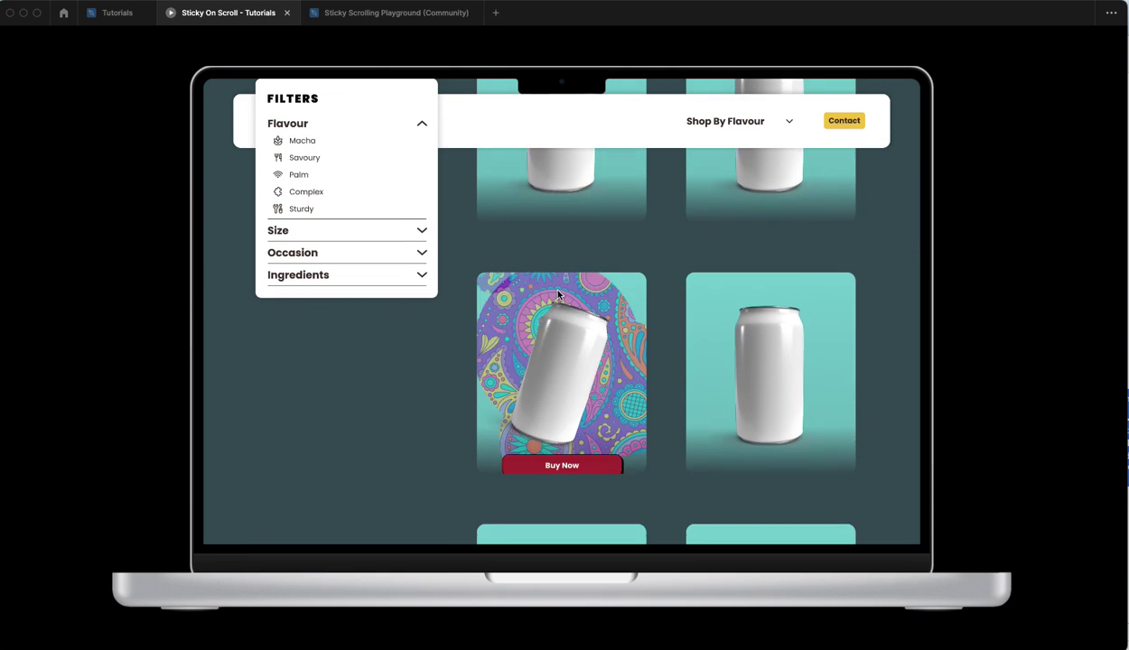
pyautogui.scroll(-1, 558, 295)
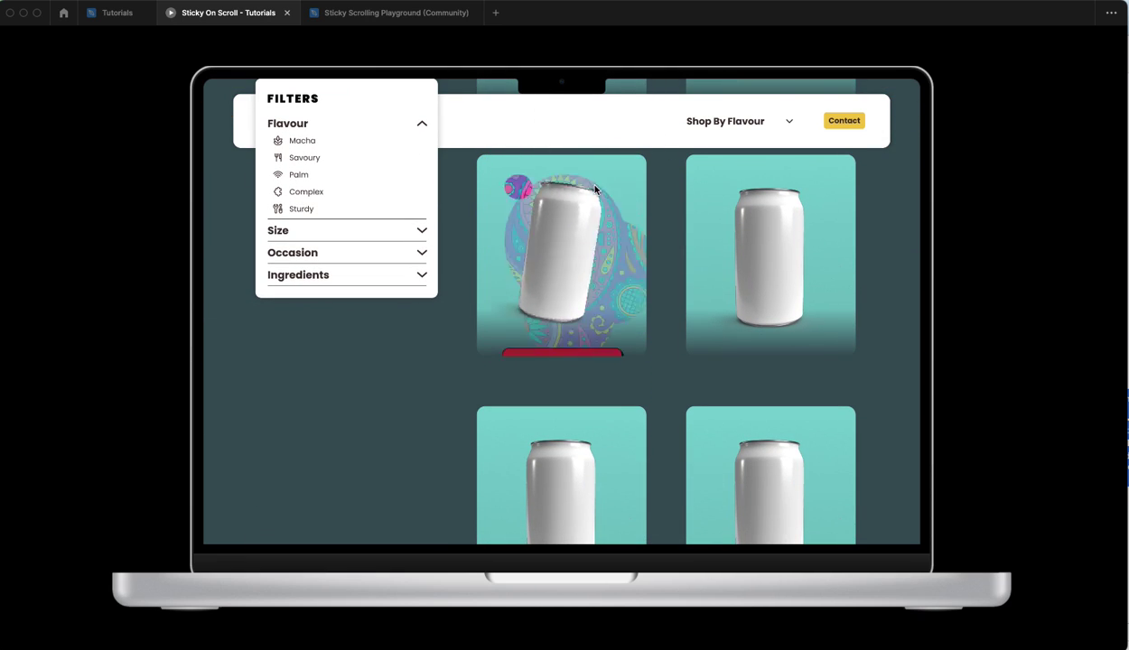
pyautogui.scroll(-5, 587, 195)
pyautogui.scroll(-5, 603, 210)
pyautogui.scroll(10, 605, 211)
pyautogui.scroll(10, 607, 217)
pyautogui.scroll(-10, 607, 217)
pyautogui.scroll(5, 601, 235)
# - In the editor, set the Sidebar's scroll position back to Scroll with parent
pyautogui.click(122, 18)
pyautogui.scroll(-5, 384, 289)
pyautogui.click(567, 303)
pyautogui.click(552, 302)
pyautogui.click(989, 71)
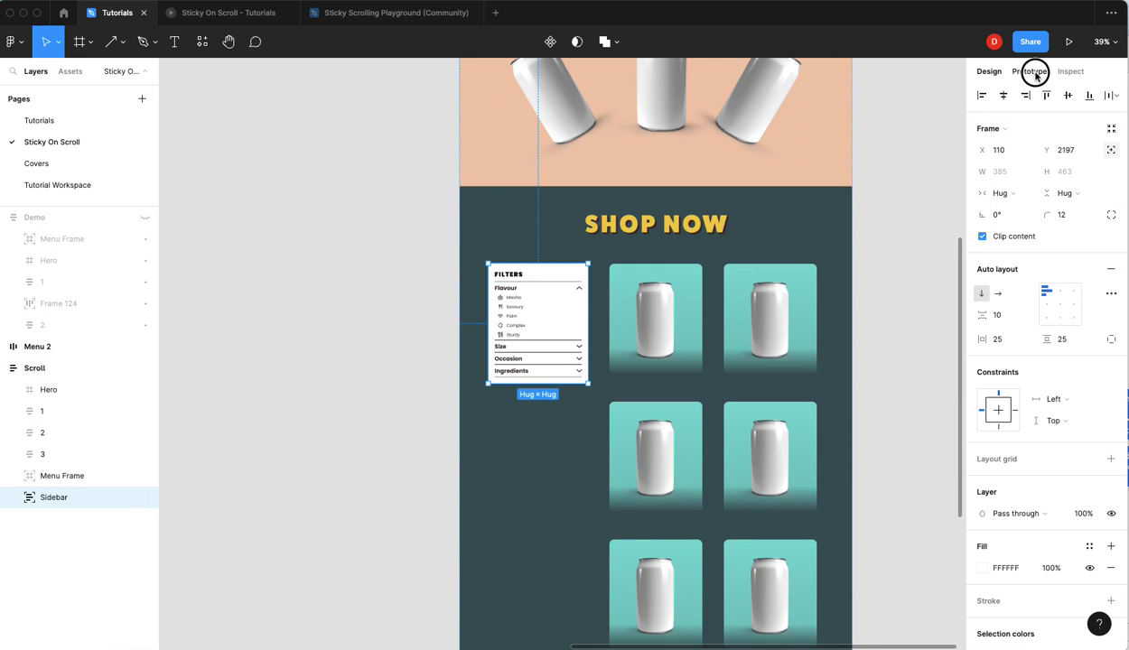
pyautogui.click(1030, 71)
pyautogui.click(1035, 158)
pyautogui.click(1030, 119)
# - Wrap the Sidebar in an auto layout frame, Frame 125, with top padding 186 to clear the 146 header
pyautogui.click(990, 71)
pyautogui.hotkey('shift', 'a')
pyautogui.click(548, 294)
pyautogui.scroll(10, 723, 280)
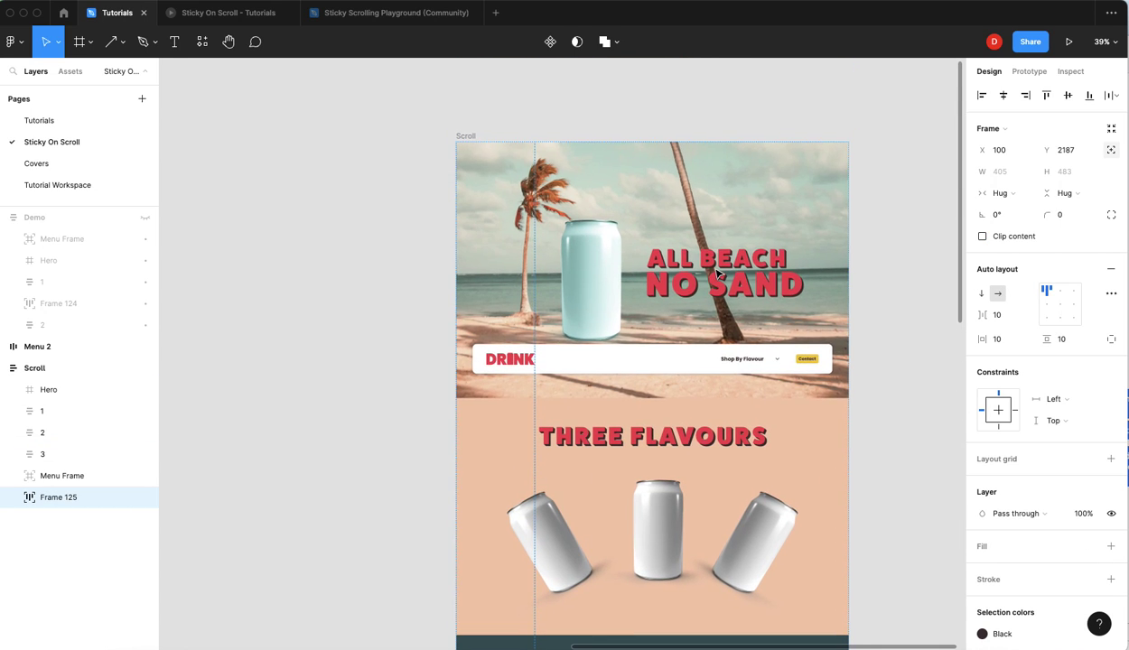
pyautogui.click(587, 371)
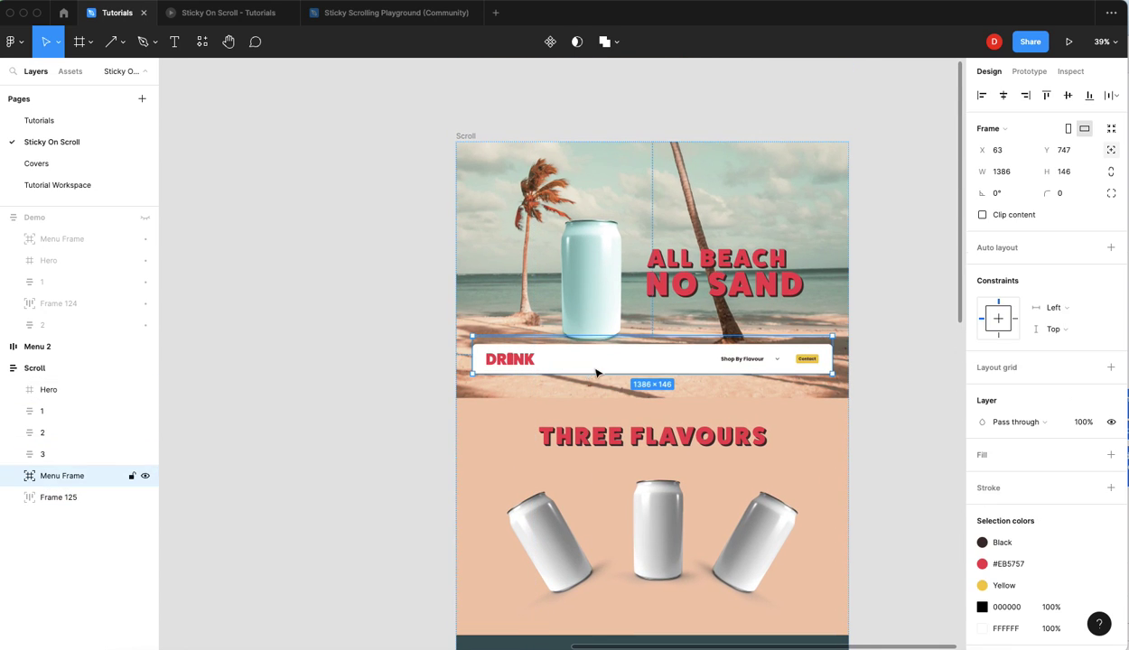
pyautogui.scroll(-8, 736, 365)
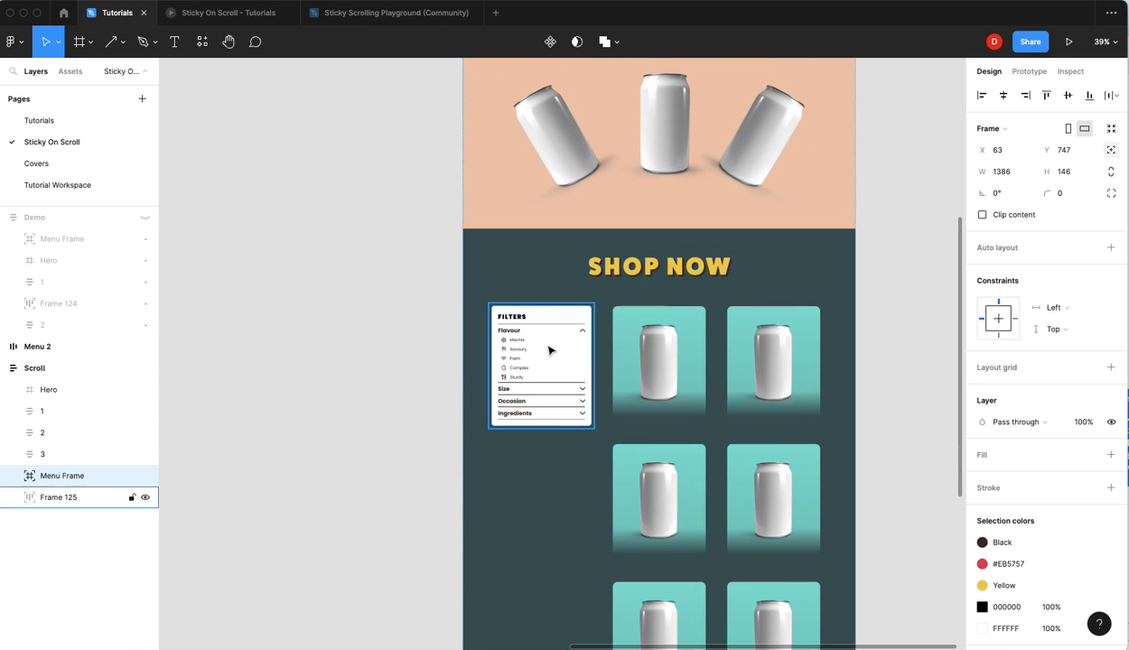
pyautogui.click(549, 350)
pyautogui.click(1111, 339)
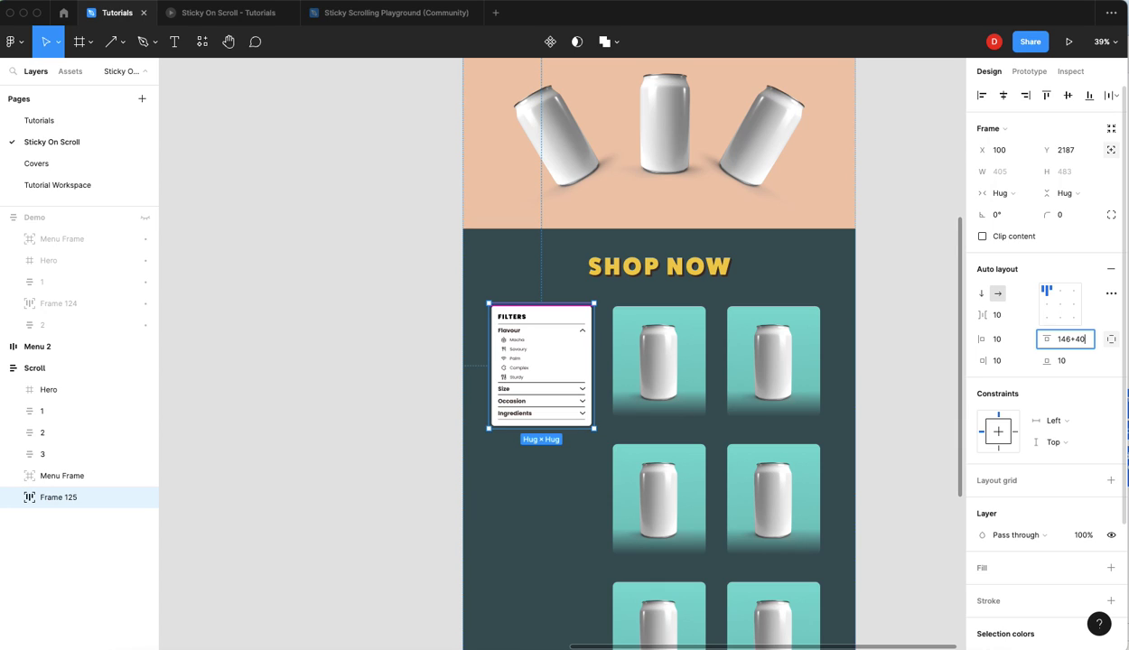
pyautogui.press('Return')
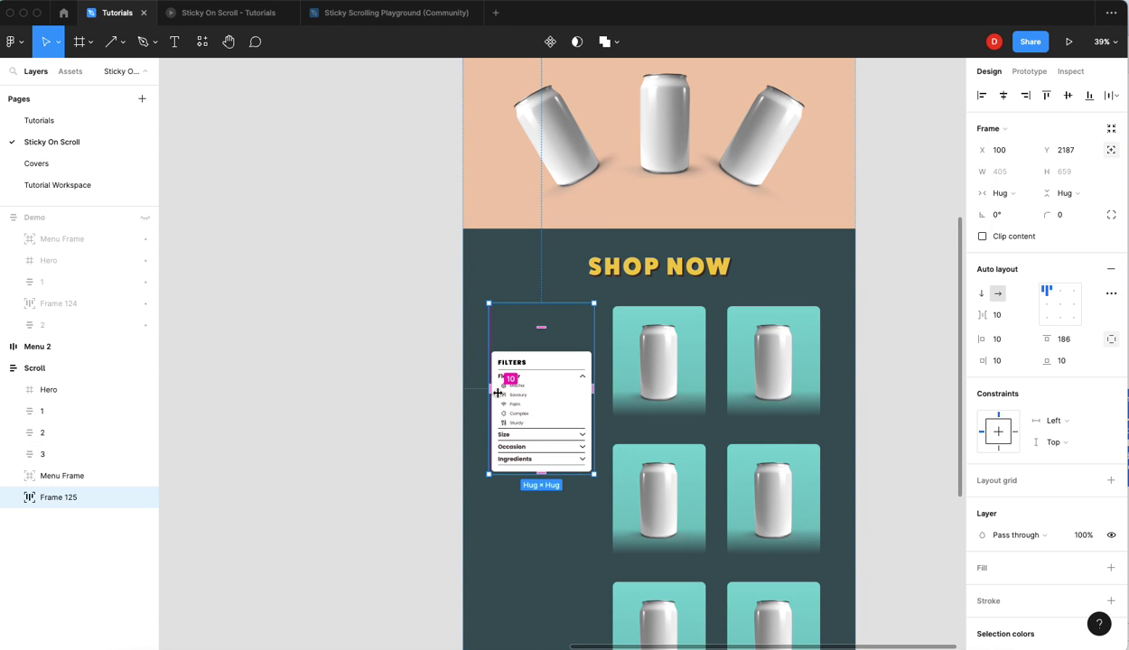
# - Nudge Frame 125 up to Y 2012 and open the prototype preview
pyautogui.hotkey('shift', 'Up')
pyautogui.hotkey('shift', 'Up')
pyautogui.hotkey('shift', 'Up')
pyautogui.hotkey('shift', 'Up')
pyautogui.hotkey('shift', 'Up')
pyautogui.hotkey('shift', 'Up')
pyautogui.hotkey('shift', 'Up')
pyautogui.hotkey('shift', 'Up')
pyautogui.hotkey('shift', 'Up')
pyautogui.hotkey('shift', 'Up')
pyautogui.hotkey('shift', 'Up')
pyautogui.hotkey('shift', 'Up')
pyautogui.hotkey('shift', 'Up')
pyautogui.hotkey('shift', 'Up')
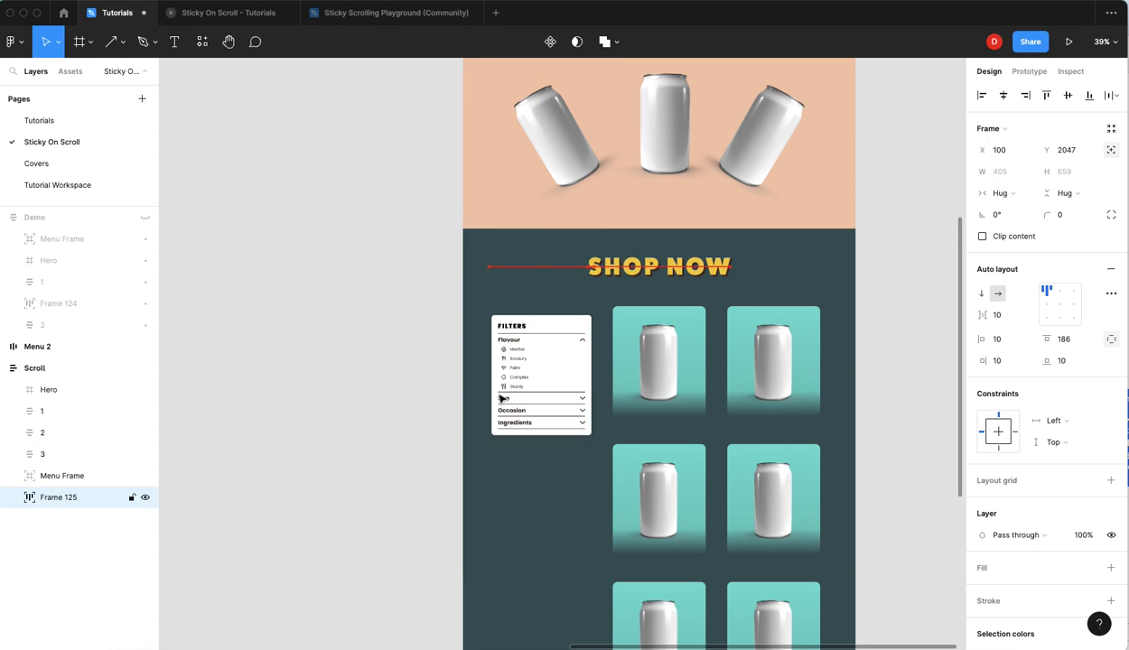
pyautogui.hotkey('shift', 'Up')
pyautogui.hotkey('shift', 'Up')
pyautogui.hotkey('shift', 'Up')
pyautogui.press('Up')
pyautogui.press('Up')
pyautogui.press('Up')
pyautogui.press('Up')
pyautogui.press('Up')
pyautogui.press('Up')
pyautogui.press('Up')
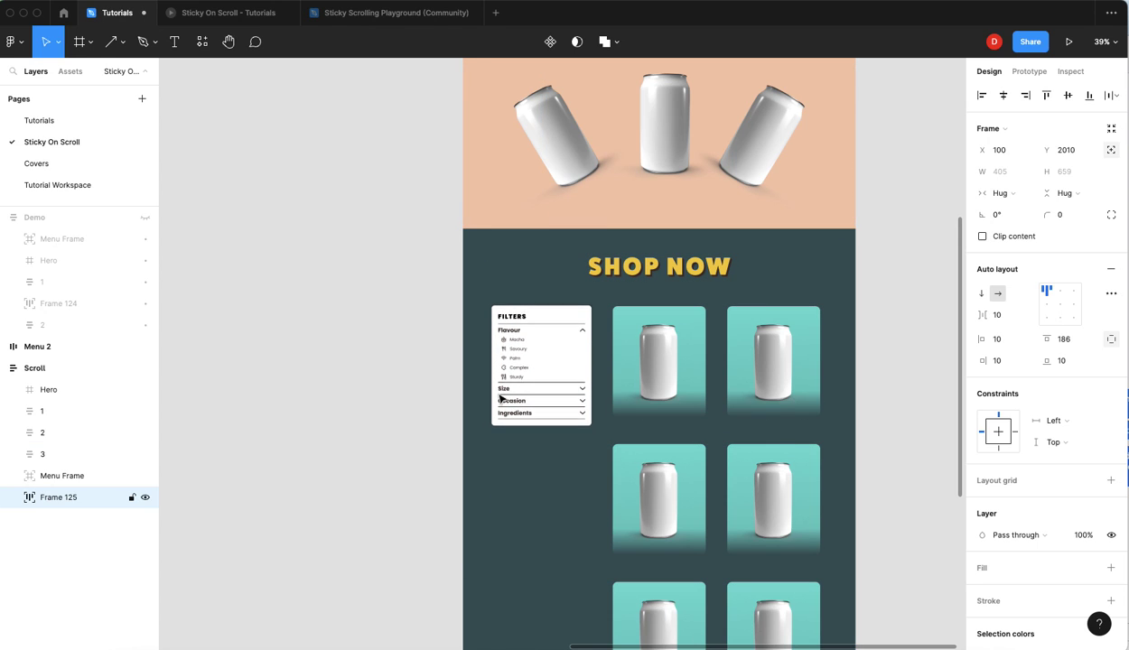
pyautogui.press('Down')
pyautogui.press('Down')
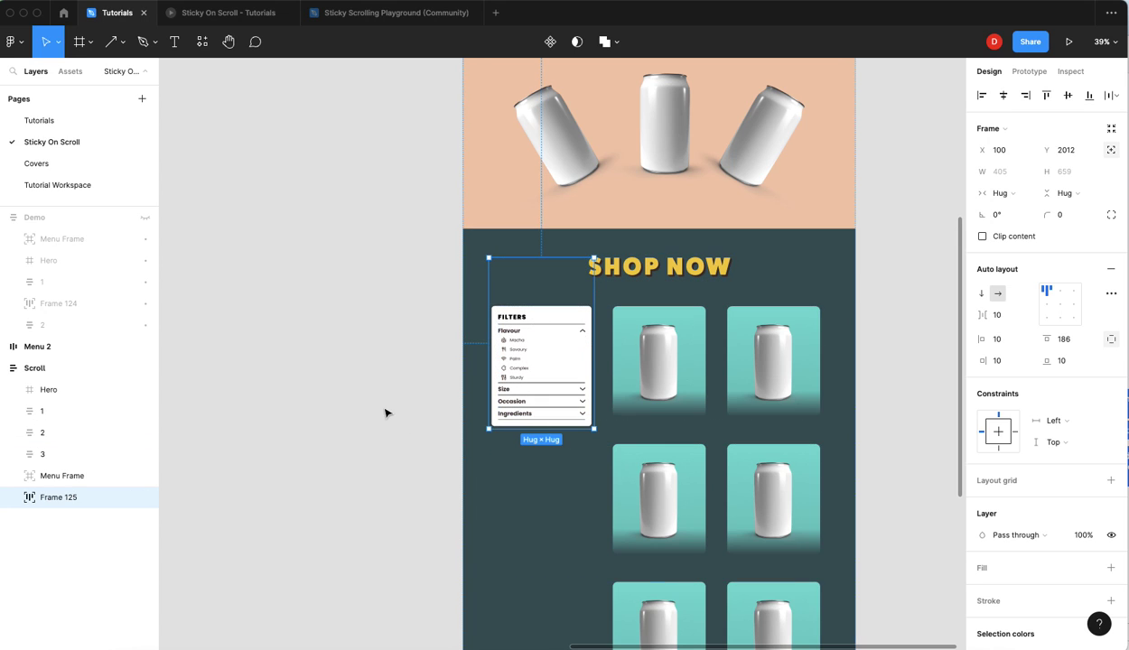
pyautogui.click(249, 14)
# - Set Frame 125's scroll position to Sticky at the top edge and return to the preview
pyautogui.scroll(4, 379, 280)
pyautogui.scroll(-10, 389, 293)
pyautogui.scroll(5, 424, 323)
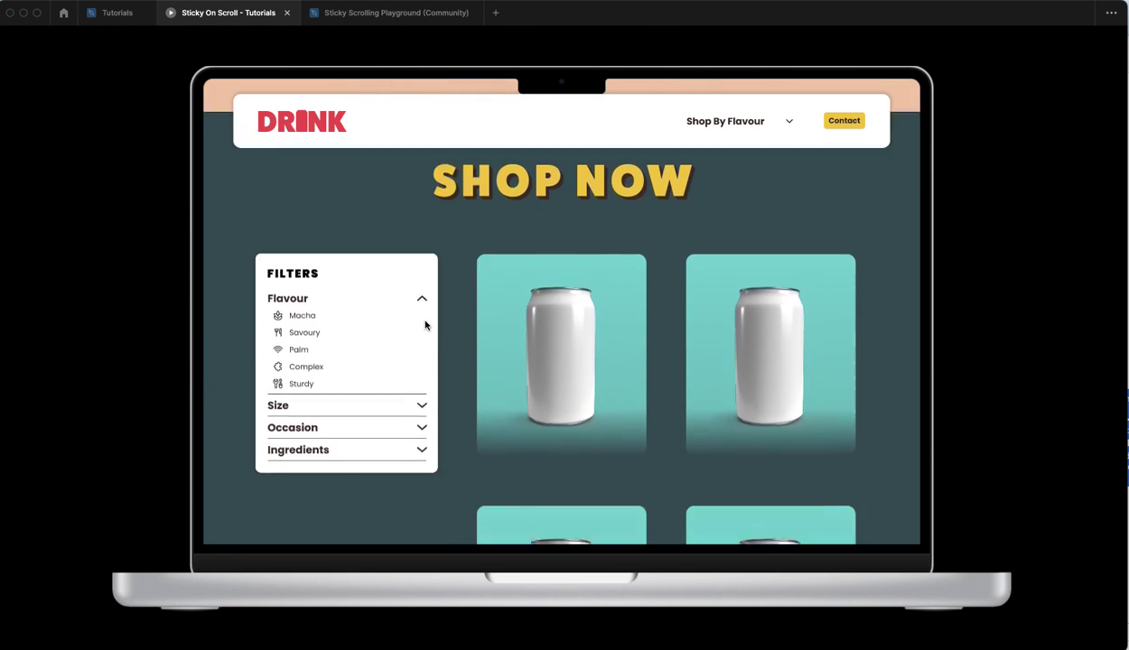
pyautogui.scroll(-1, 423, 323)
pyautogui.click(116, 13)
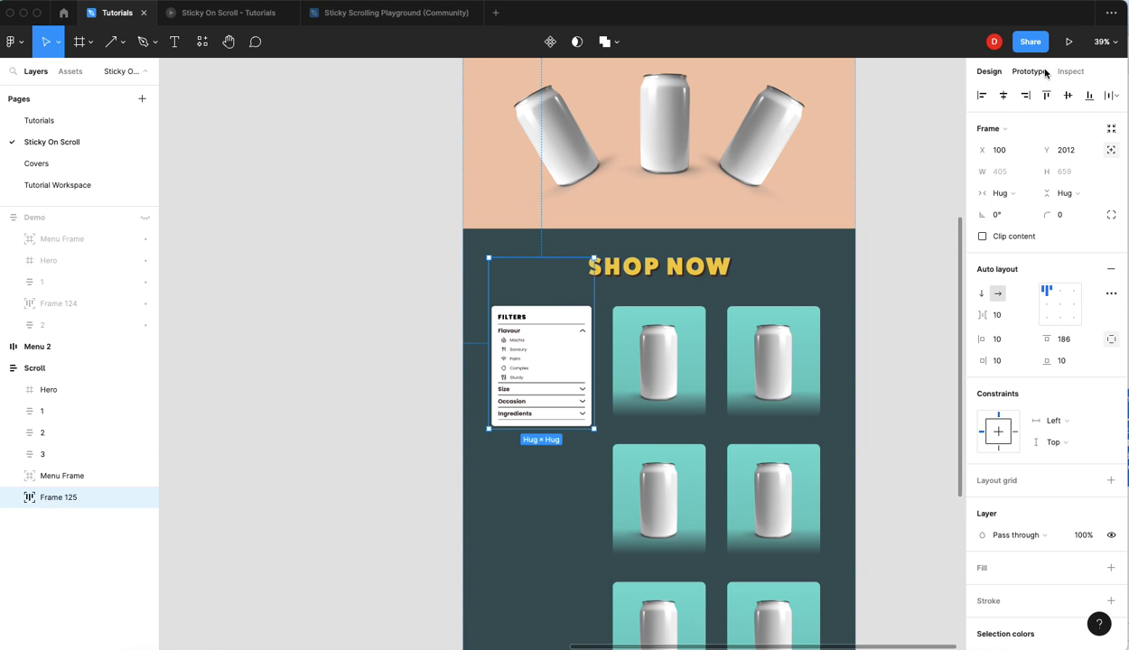
pyautogui.click(1032, 71)
pyautogui.click(1041, 155)
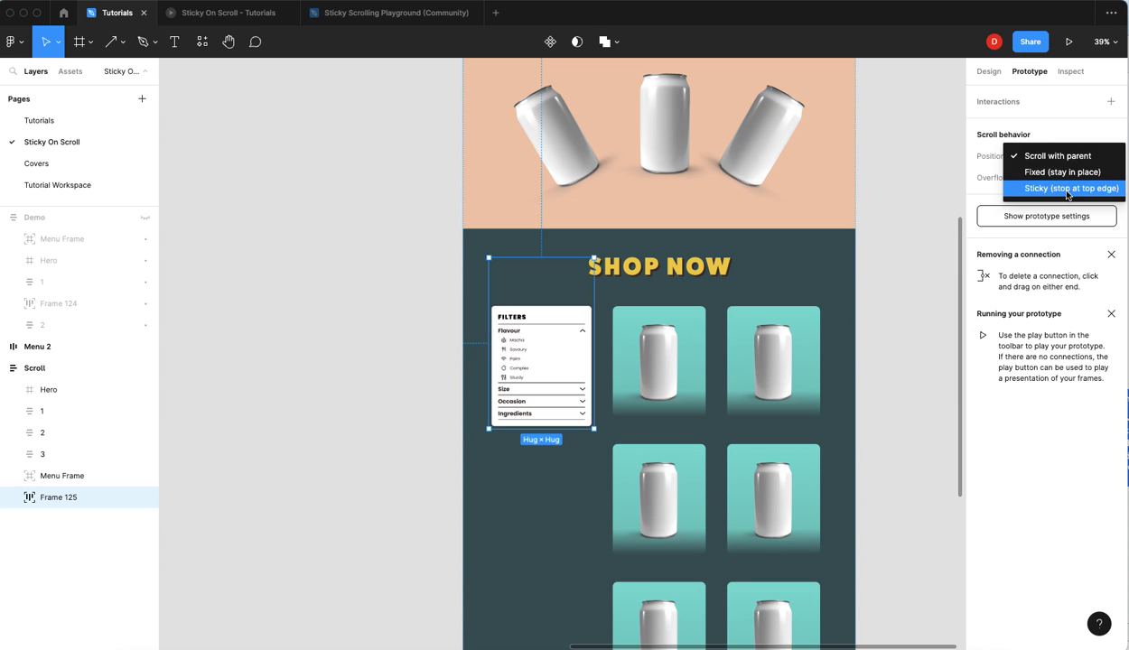
pyautogui.click(1041, 187)
pyautogui.click(223, 20)
pyautogui.scroll(-3, 239, 213)
pyautogui.scroll(-3, 243, 217)
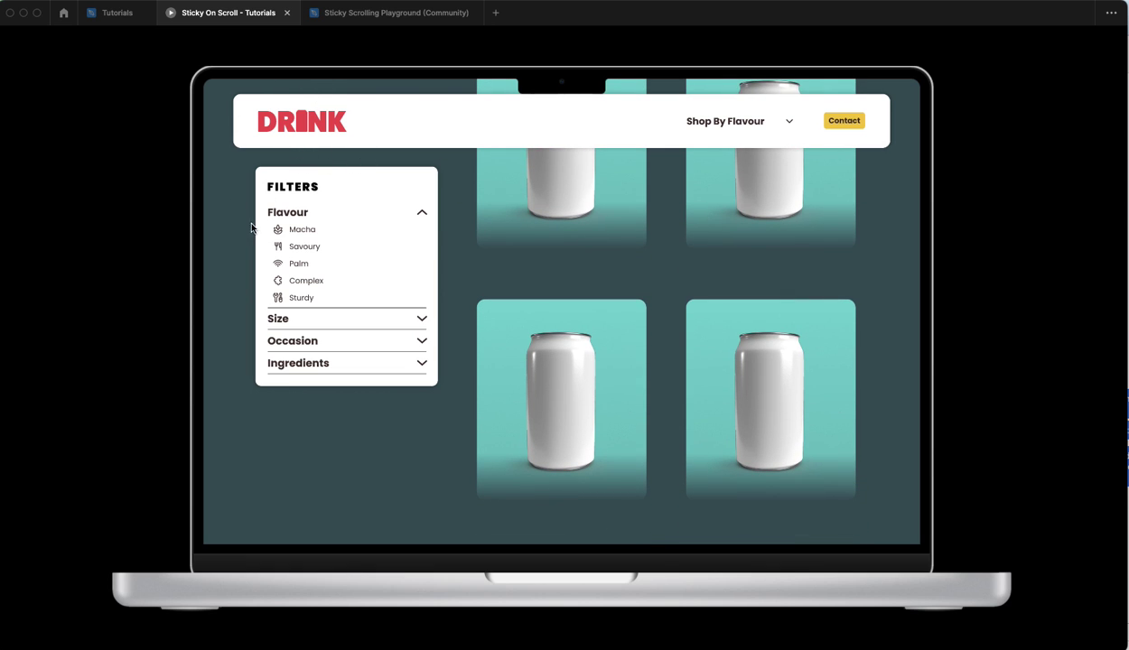
pyautogui.scroll(-5, 240, 221)
pyautogui.scroll(5, 243, 226)
pyautogui.scroll(3, 243, 226)
pyautogui.scroll(-6, 242, 227)
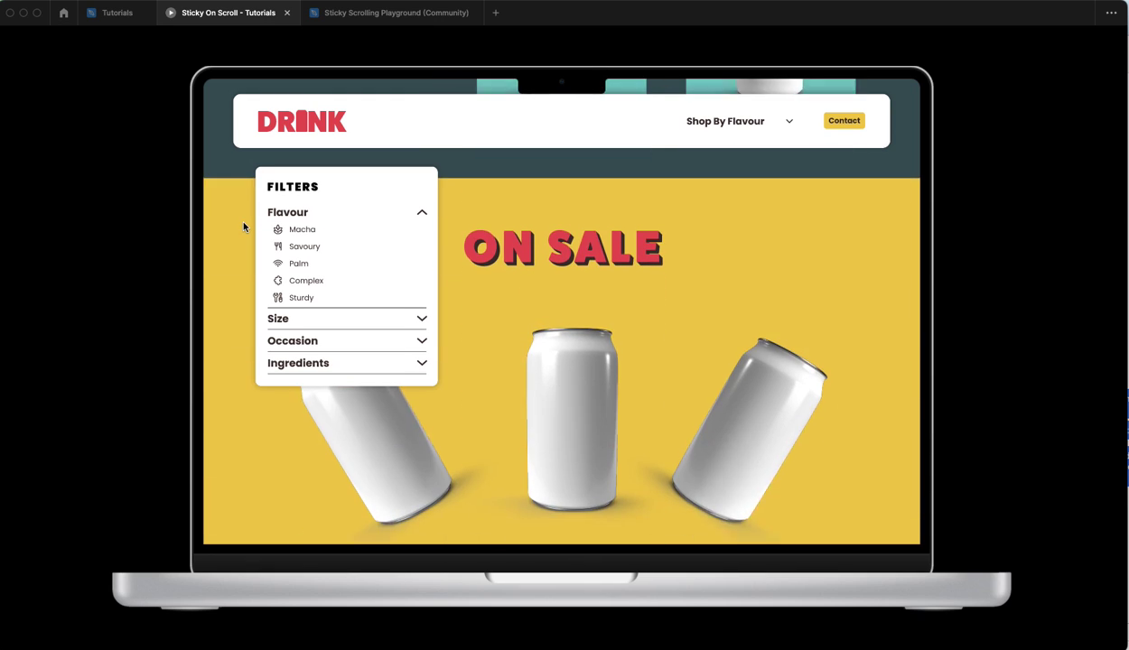
pyautogui.scroll(5, 553, 255)
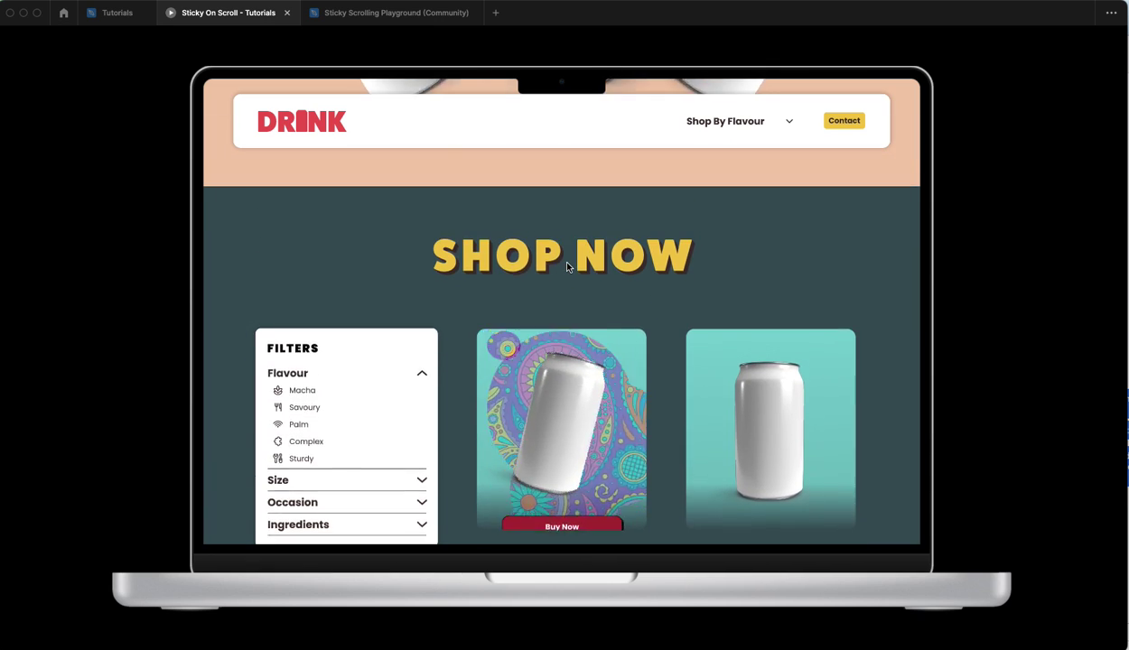
pyautogui.scroll(3, 567, 266)
pyautogui.scroll(-4, 567, 267)
pyautogui.scroll(4, 567, 266)
pyautogui.scroll(-4, 567, 266)
pyautogui.scroll(-5, 567, 267)
pyautogui.scroll(4, 568, 267)
pyautogui.scroll(-2, 568, 267)
pyautogui.scroll(-2, 567, 267)
pyautogui.scroll(-2, 568, 266)
pyautogui.scroll(-3, 596, 362)
pyautogui.scroll(3, 602, 362)
pyautogui.scroll(-3, 603, 363)
pyautogui.scroll(-1, 560, 271)
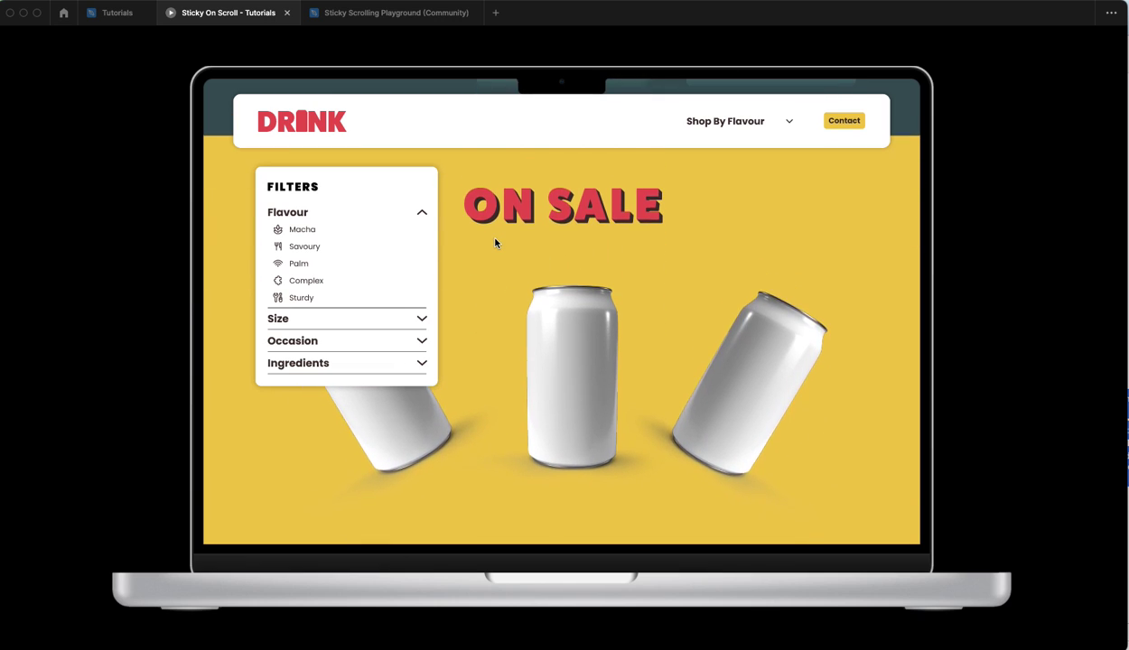
pyautogui.scroll(5, 495, 242)
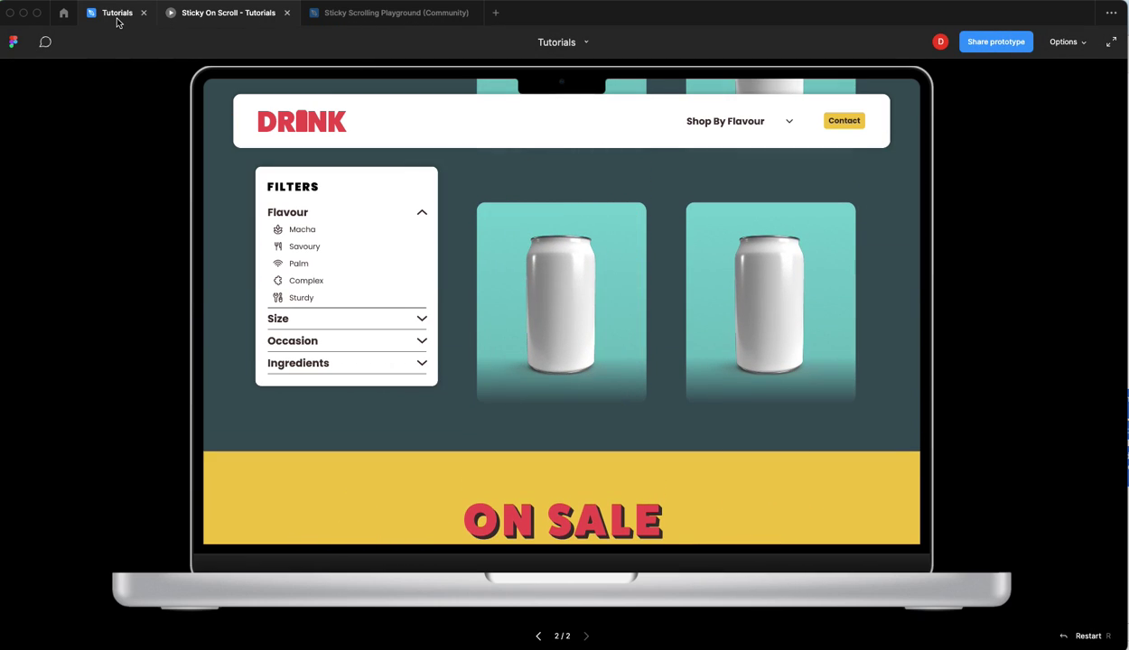
# - Move the ON SALE section layer 3 below Frame 125 in the Scroll frame
pyautogui.click(117, 15)
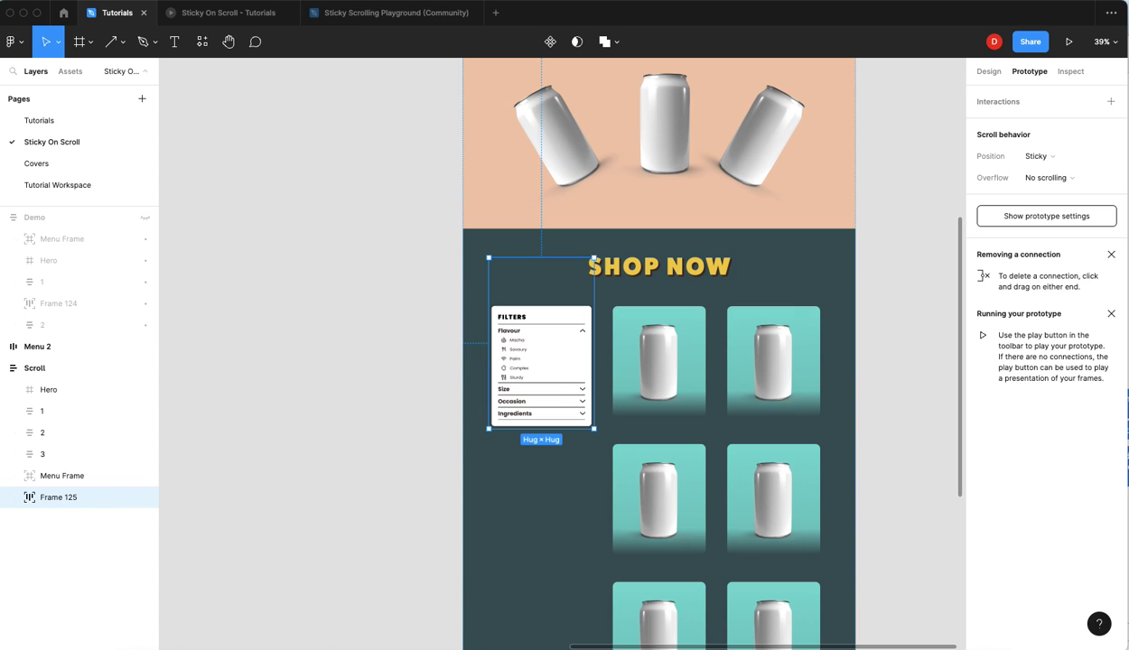
pyautogui.click(84, 460)
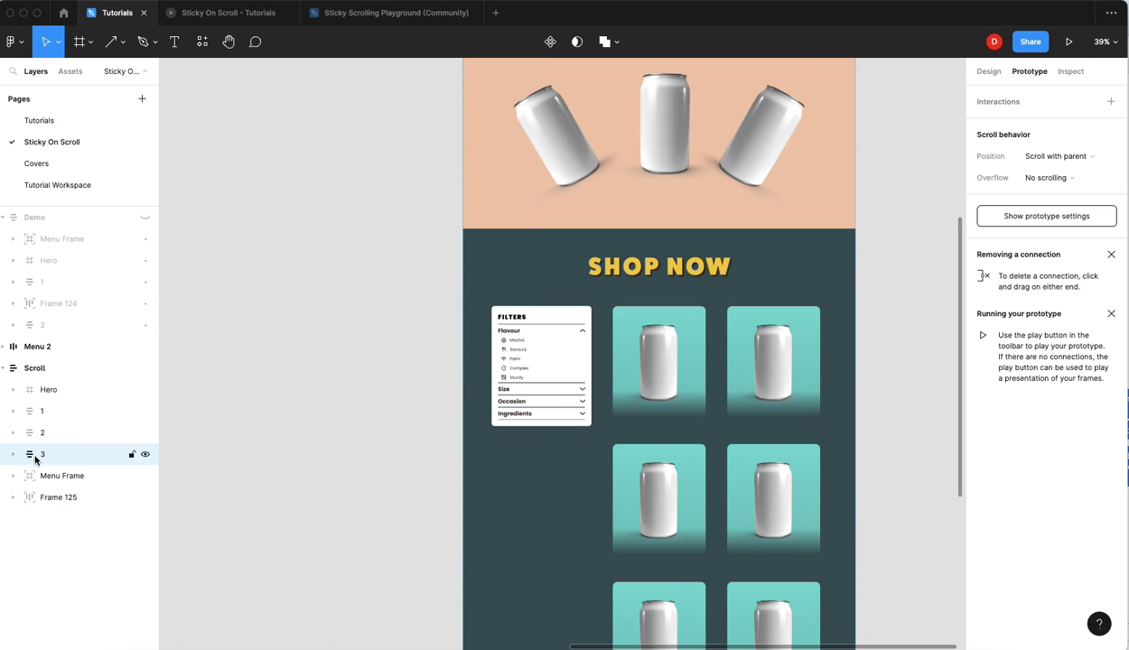
pyautogui.scroll(-5, 285, 456)
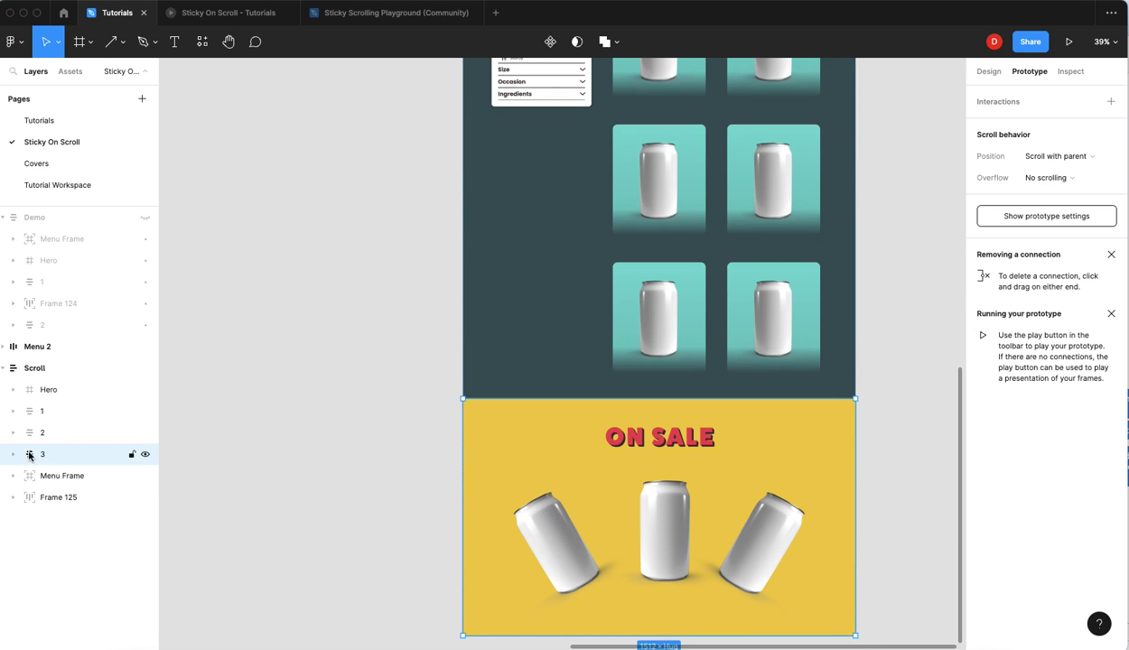
pyautogui.moveTo(30, 456); pyautogui.dragTo(36, 511)
# - Rename Frame 125 to 'SIdebar Frame'
pyautogui.click(58, 480)
pyautogui.doubleClick(58, 479)
pyautogui.write('Sid')
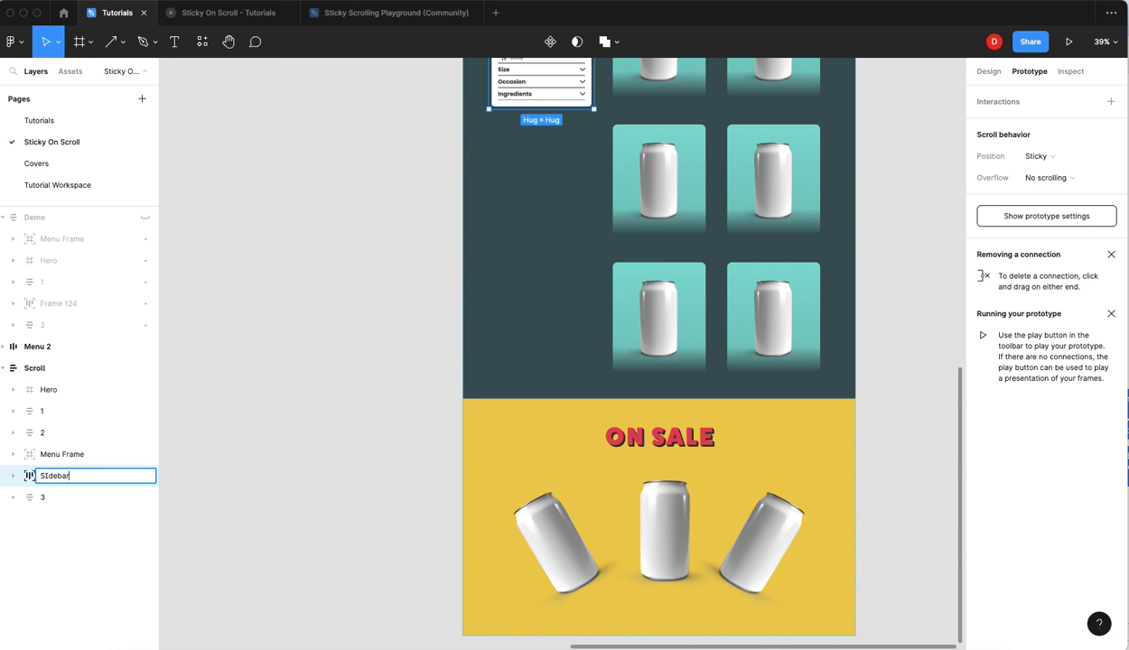
pyautogui.press('Return')
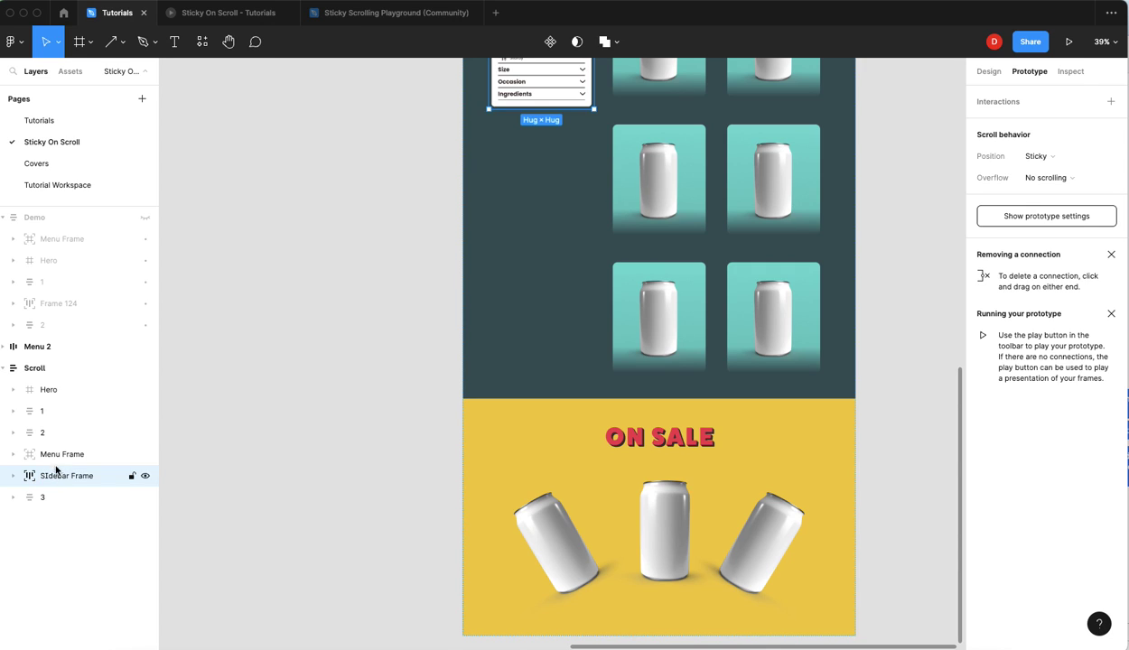
# - Move Menu Frame after section 3 so the menu stays frontmost
pyautogui.moveTo(30, 458); pyautogui.dragTo(31, 514)
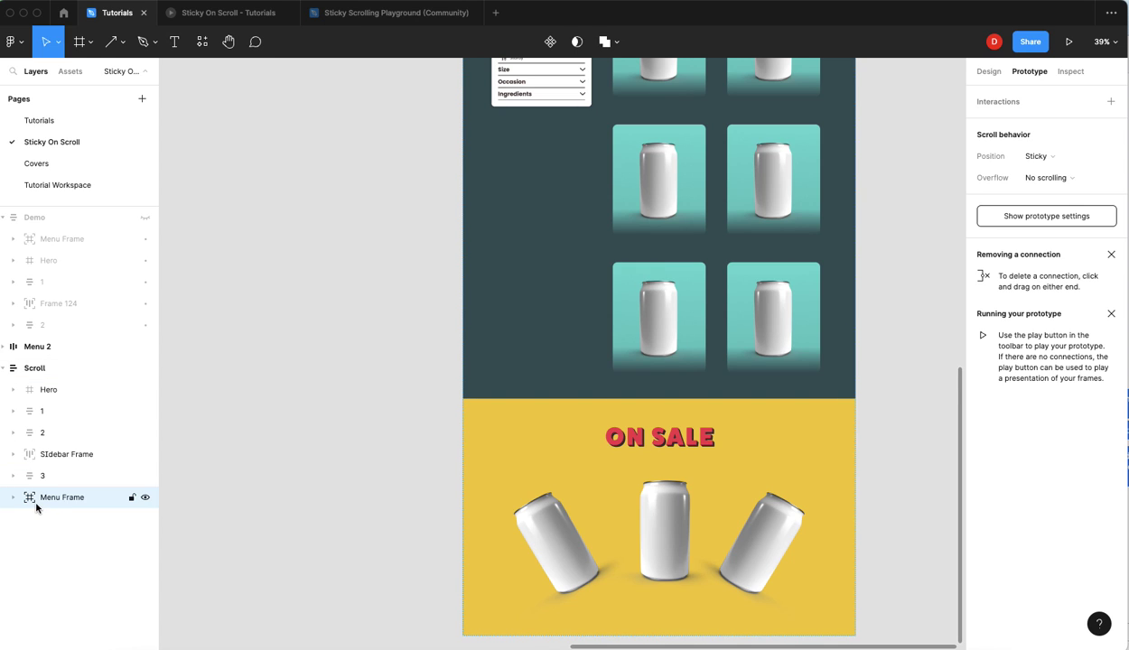
pyautogui.scroll(4, 280, 468)
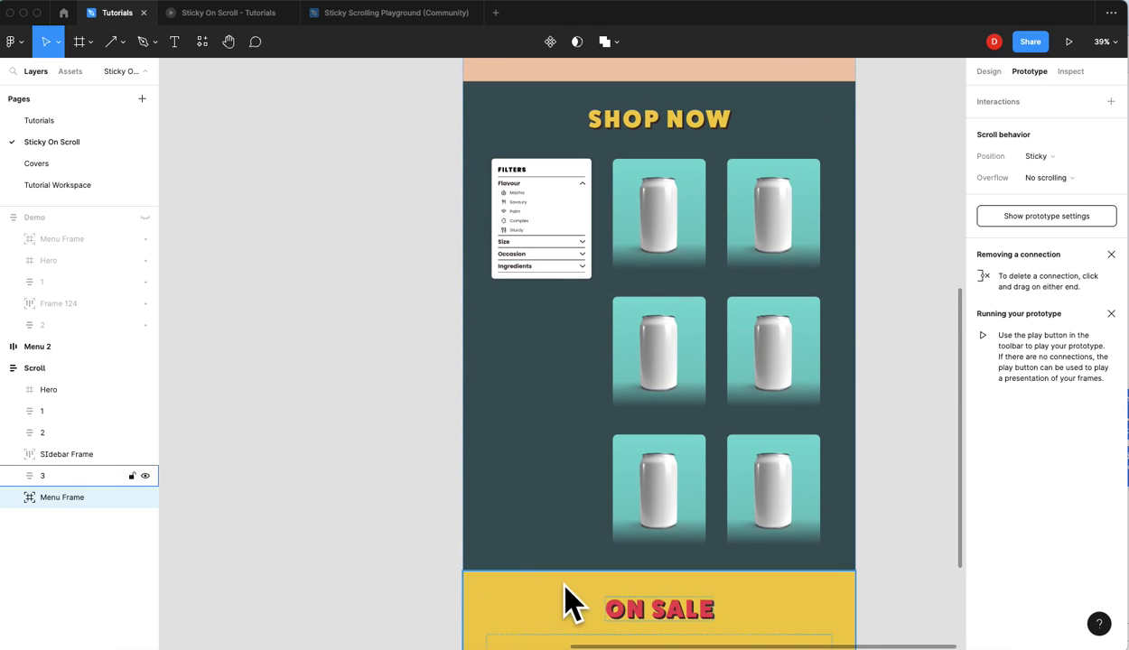
pyautogui.scroll(-3, 396, 538)
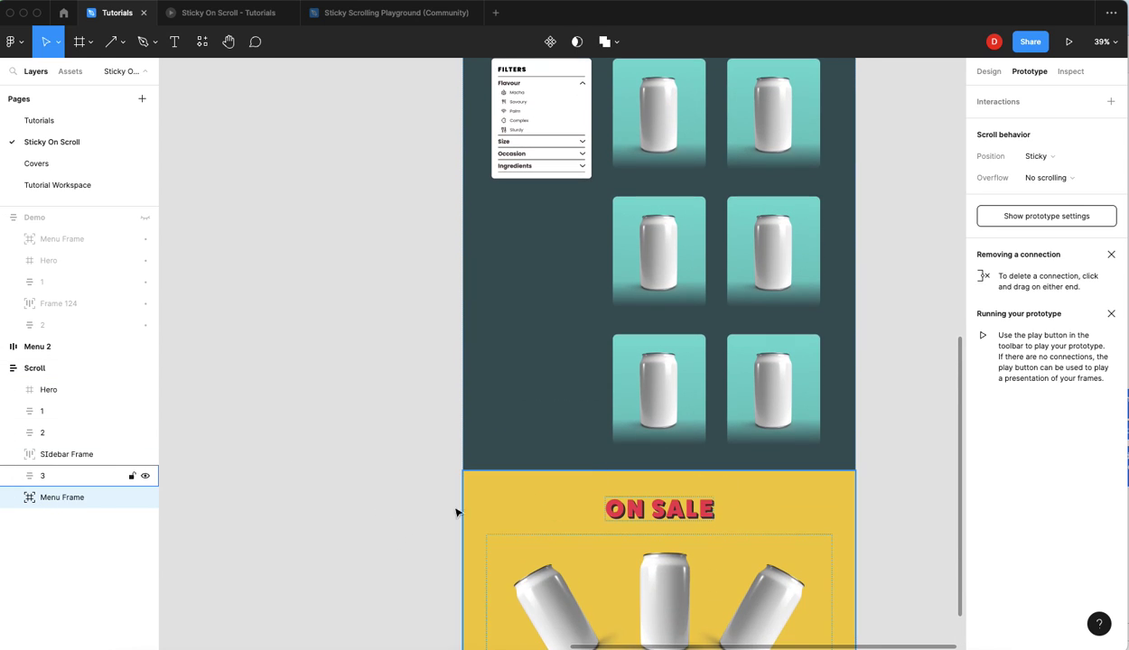
pyautogui.scroll(1, 279, 509)
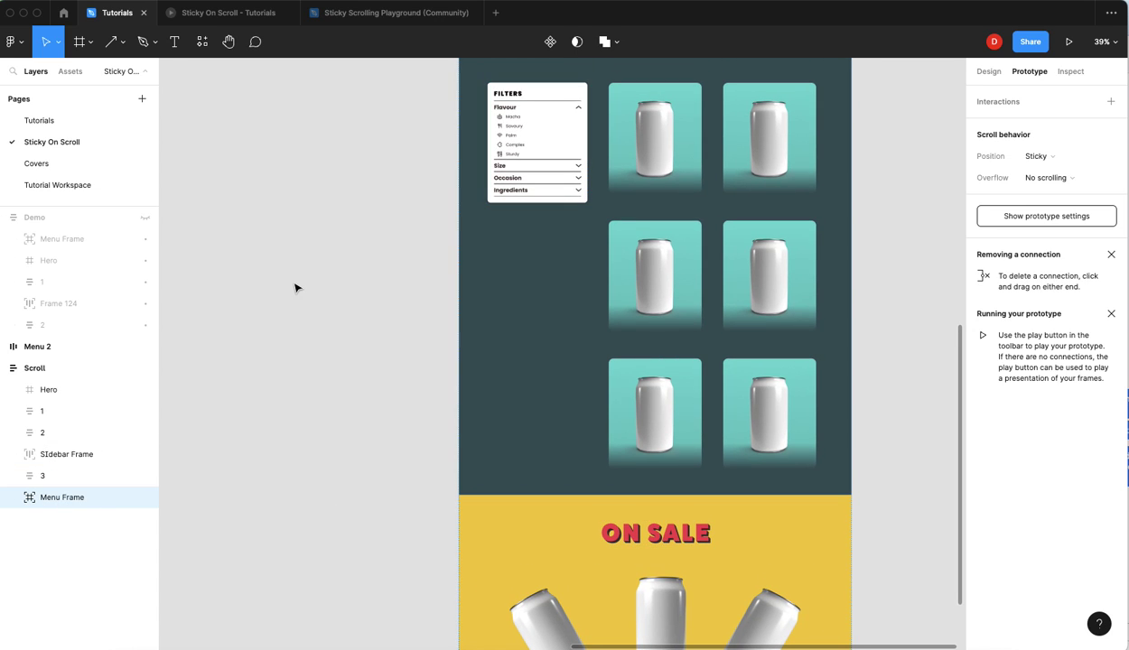
# - Scroll the prototype to confirm ON SALE slides over the sticky filters while the DRINK header stays on top
pyautogui.click(226, 12)
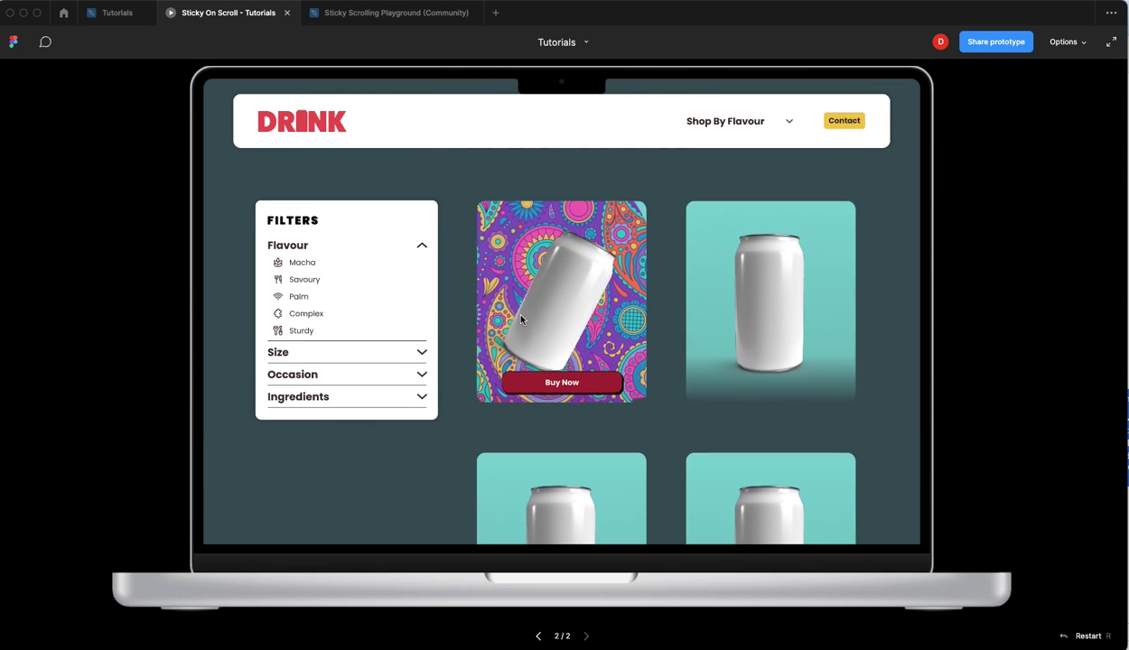
pyautogui.scroll(-5, 508, 307)
pyautogui.scroll(-2, 482, 309)
pyautogui.scroll(2, 519, 285)
pyautogui.scroll(-1, 519, 286)
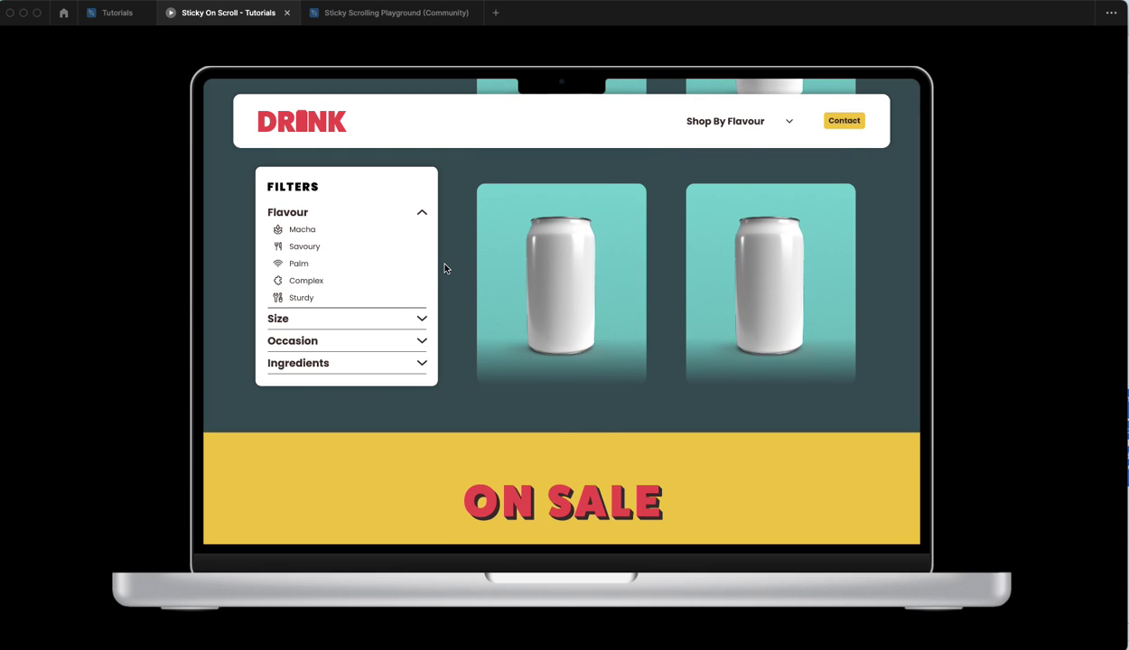
pyautogui.scroll(2, 454, 273)
pyautogui.scroll(-7, 459, 276)
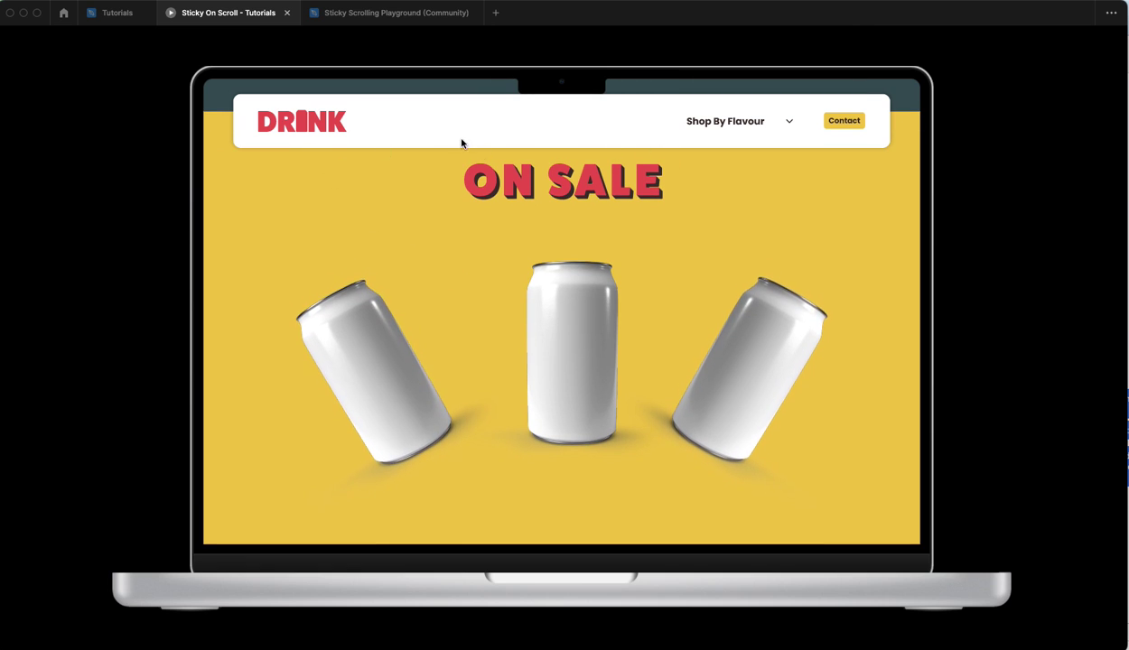
pyautogui.scroll(6, 430, 222)
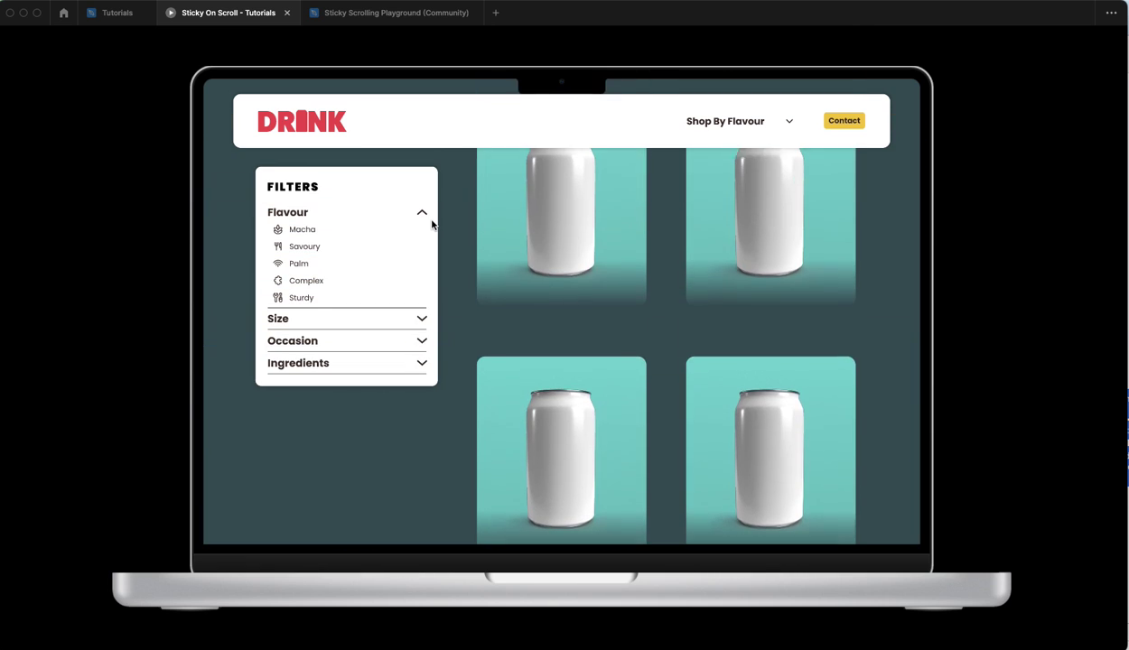
pyautogui.scroll(3, 449, 227)
pyautogui.scroll(-3, 449, 228)
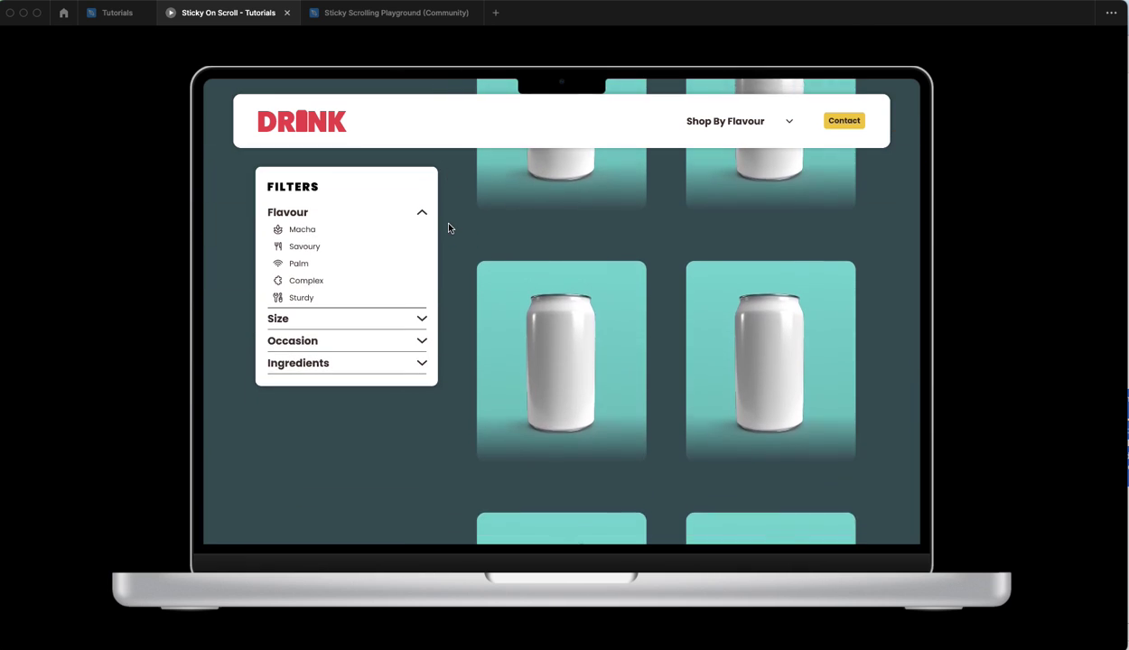
pyautogui.scroll(-3, 449, 228)
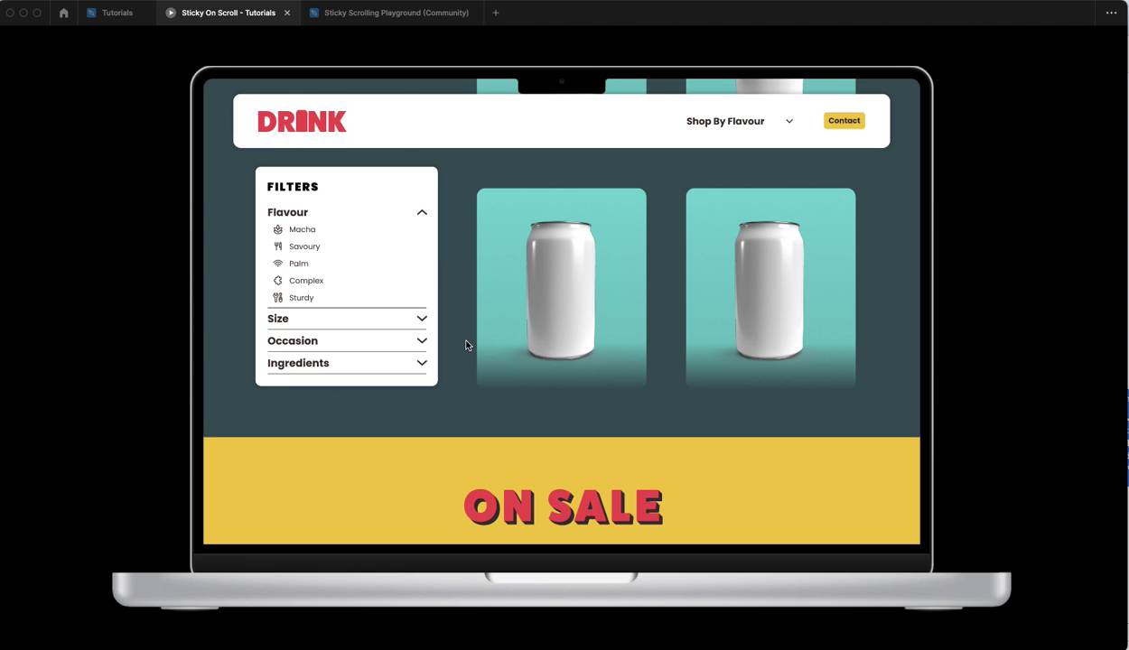
pyautogui.scroll(-5, 467, 346)
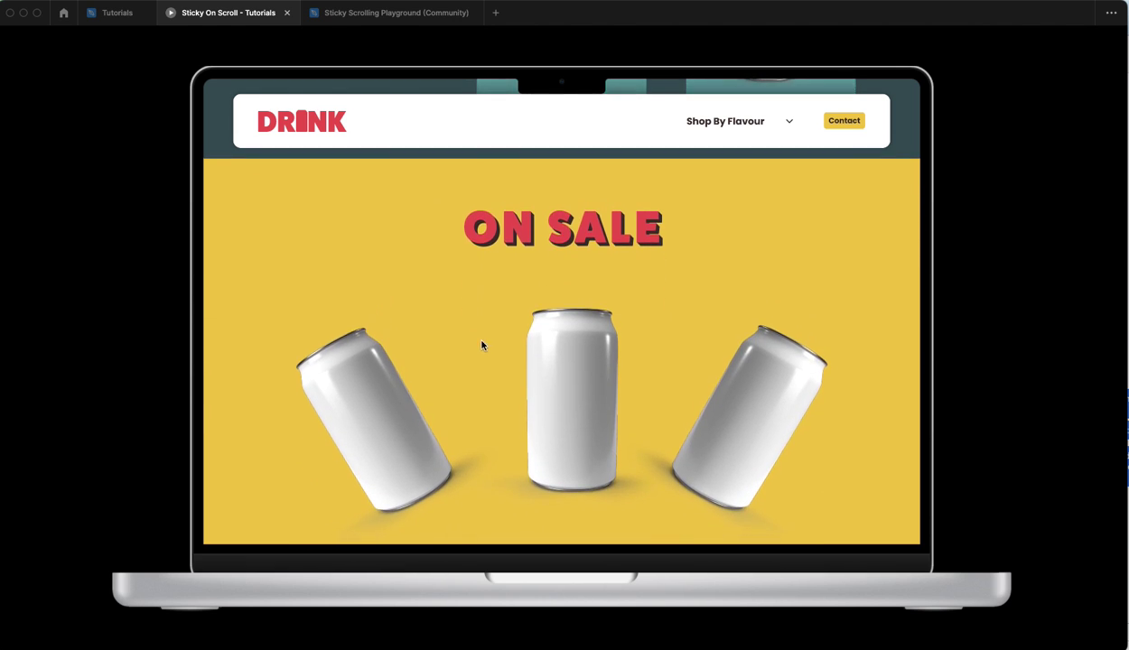
pyautogui.scroll(-1, 533, 316)
pyautogui.scroll(5, 506, 311)
pyautogui.scroll(-5, 506, 311)
pyautogui.scroll(5, 500, 323)
pyautogui.scroll(4, 500, 322)
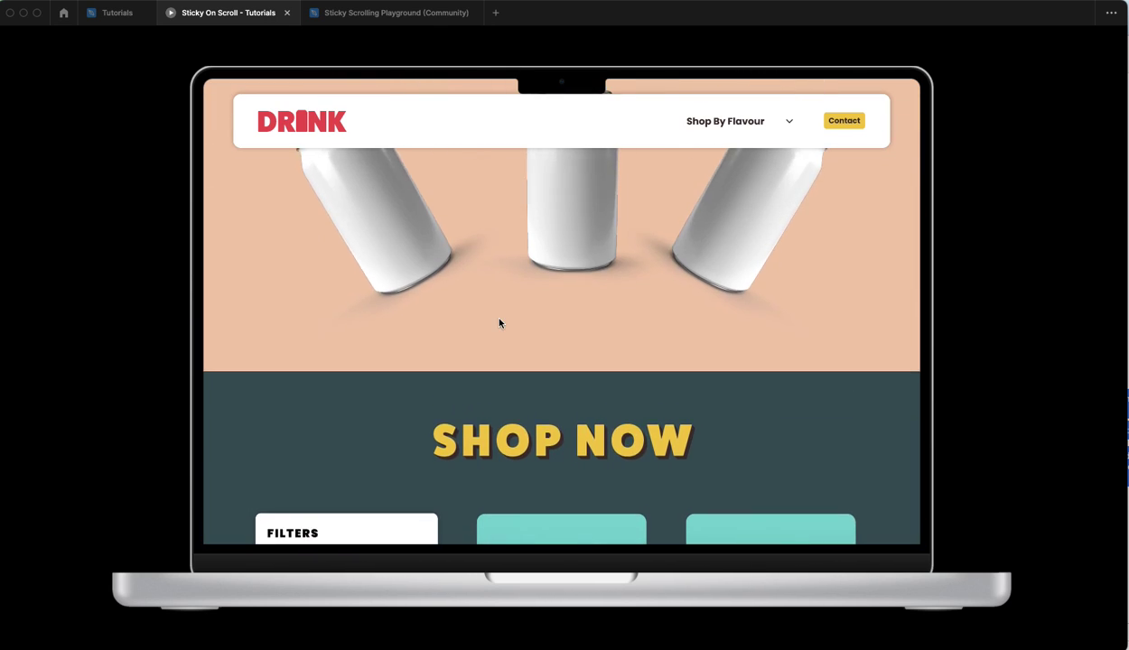
pyautogui.scroll(-4, 499, 322)
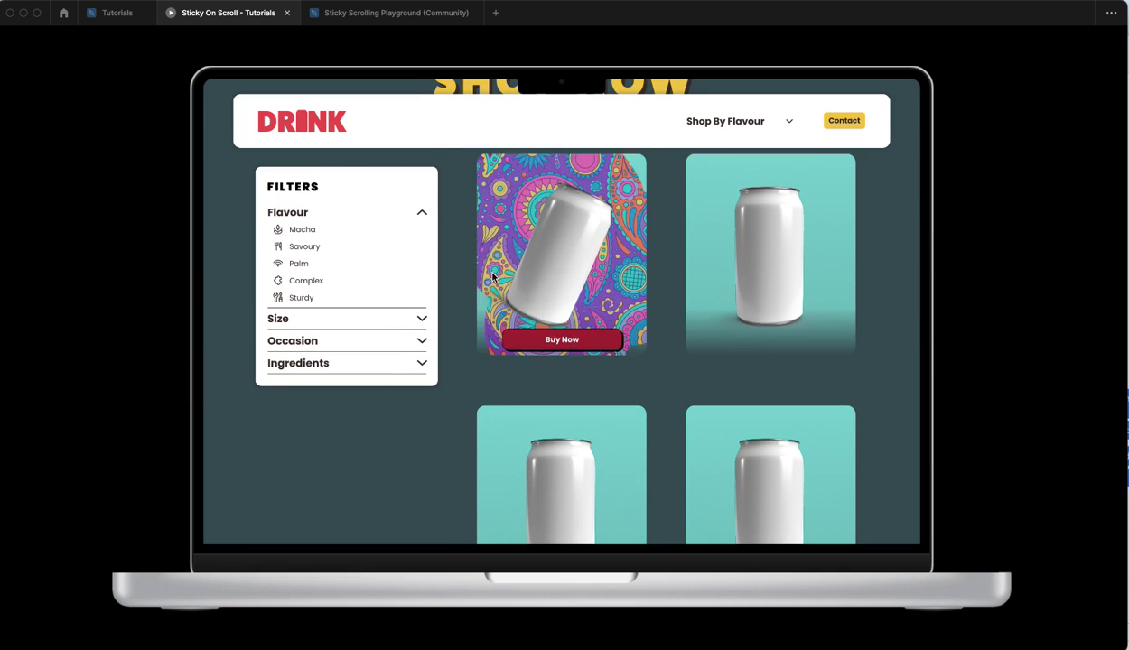
pyautogui.scroll(1, 492, 278)
pyautogui.scroll(-1, 492, 277)
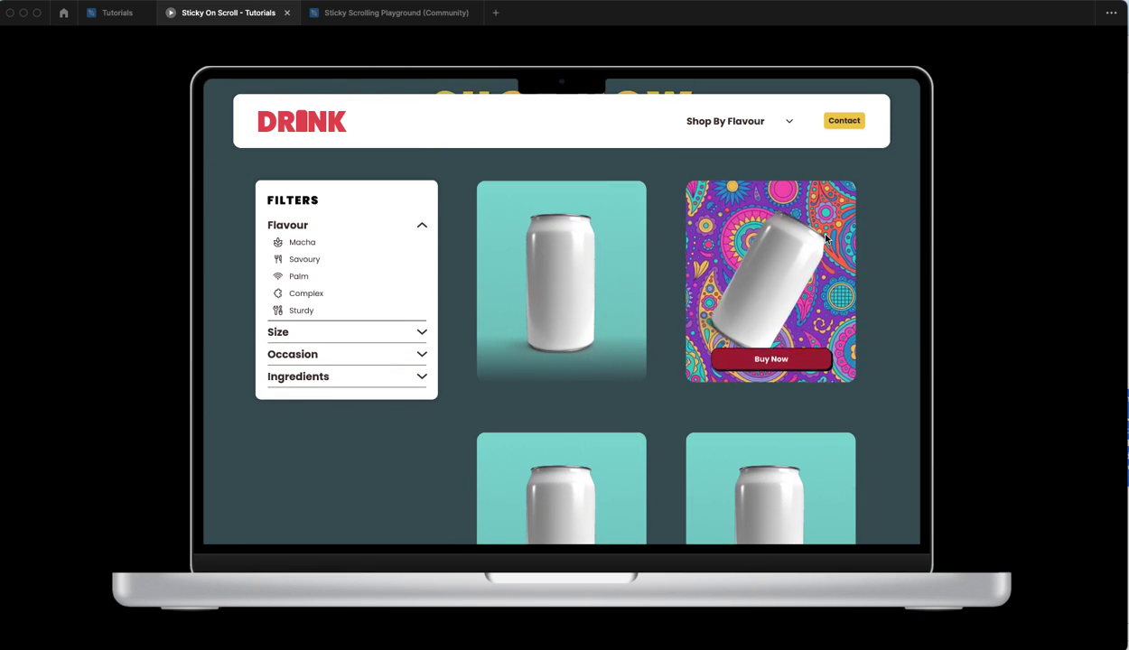